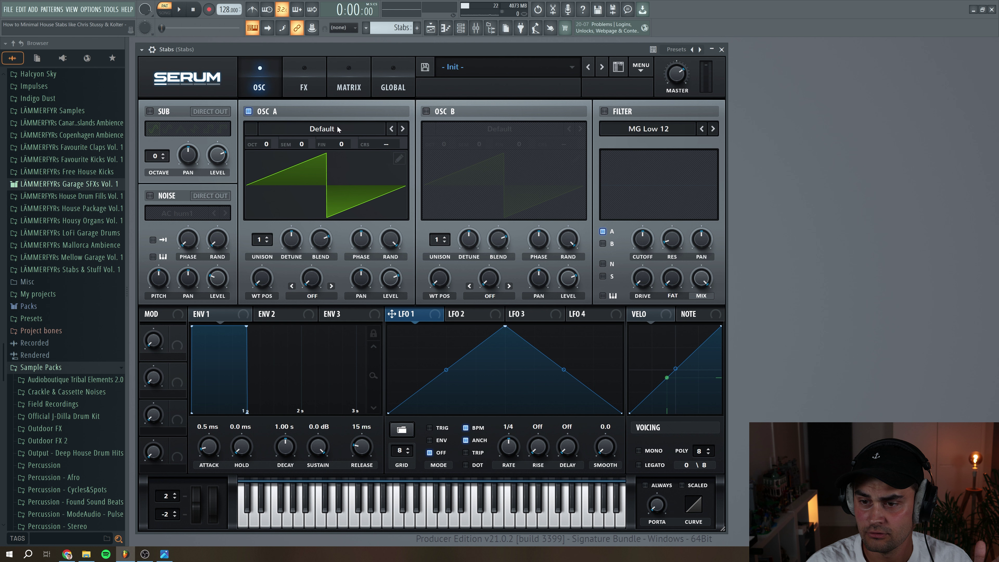
# Step: Load the Analog > Basic_McB wavetable into oscillator A and raise its wavetable position to about 52
pyautogui.click(338, 129)
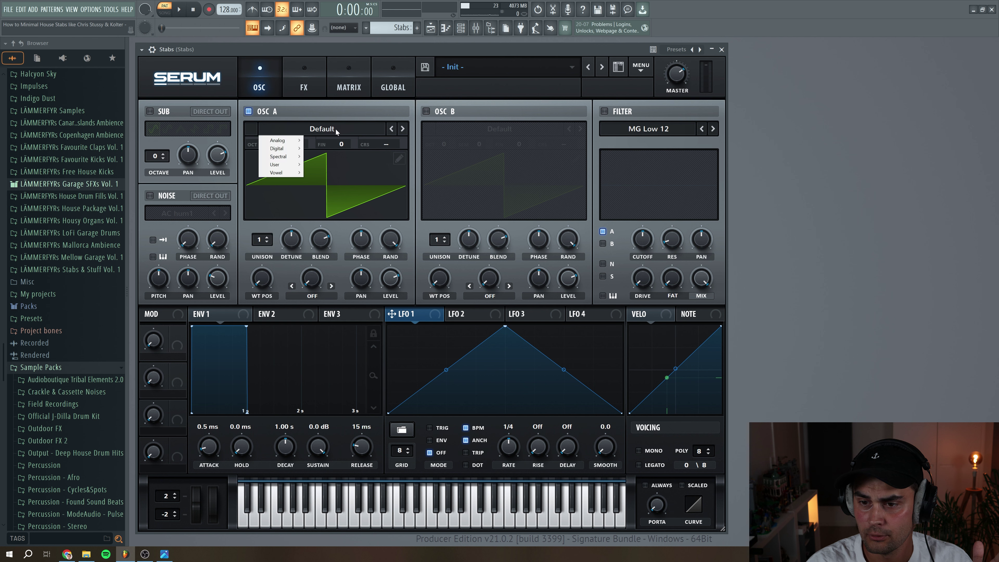
pyautogui.moveTo(280, 140)
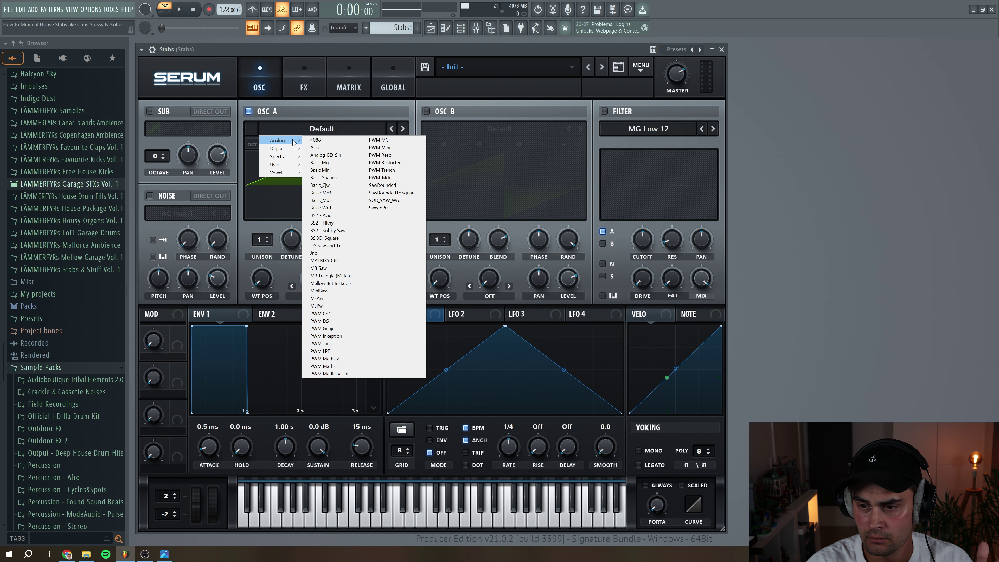
pyautogui.click(330, 193)
pyautogui.moveTo(267, 281); pyautogui.dragTo(263, 264)
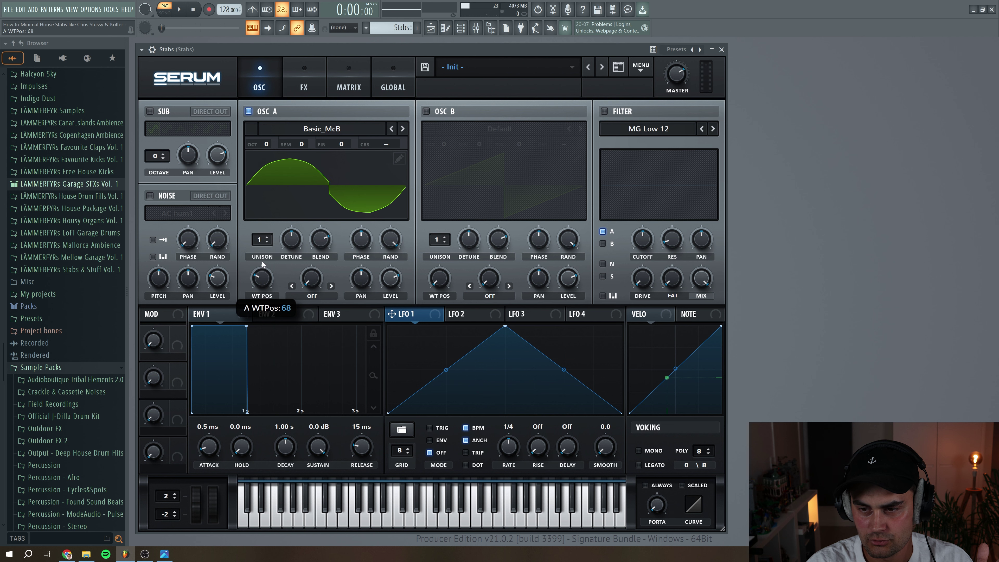
# Step: Give oscillator A 5 unison voices with detune at 0.09, then audition the pattern
pyautogui.click(267, 238)
pyautogui.click(267, 238)
pyautogui.click(267, 238)
pyautogui.click(267, 238)
pyautogui.moveTo(291, 240); pyautogui.dragTo(293, 257)
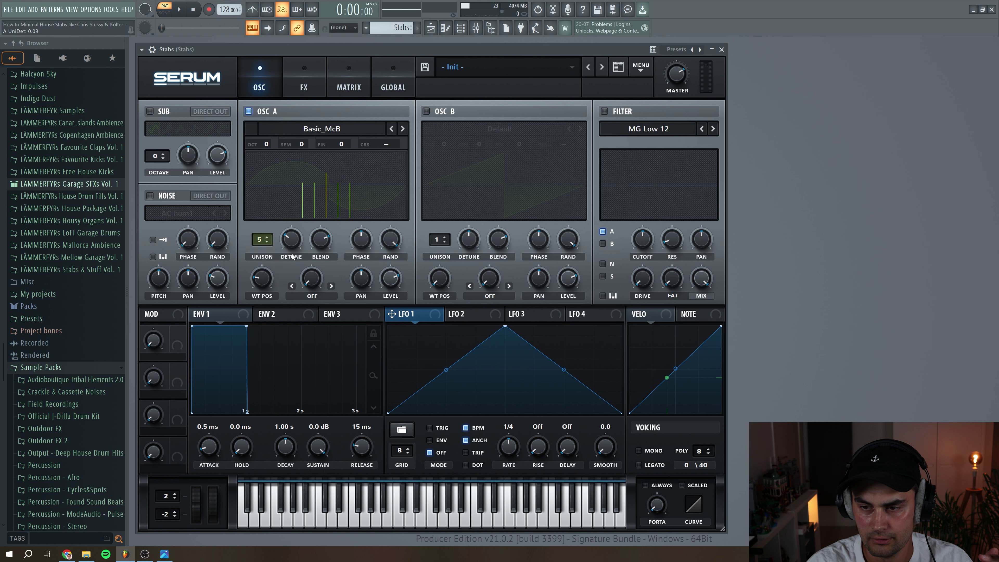
pyautogui.click(180, 12)
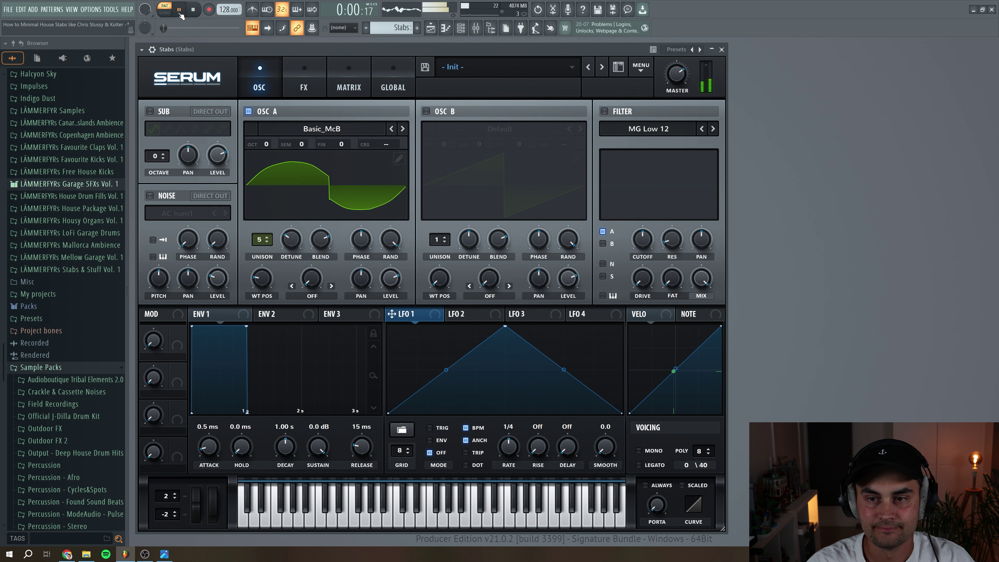
# Step: Enable oscillator B with the Analog > Jno wavetable, nudging its wavetable position slightly
pyautogui.click(195, 12)
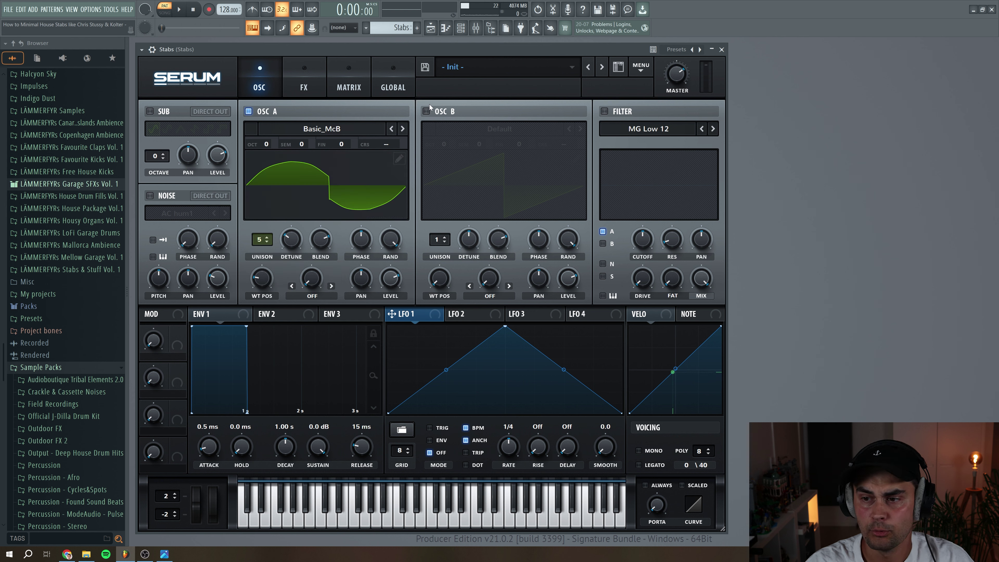
pyautogui.click(425, 113)
pyautogui.click(472, 129)
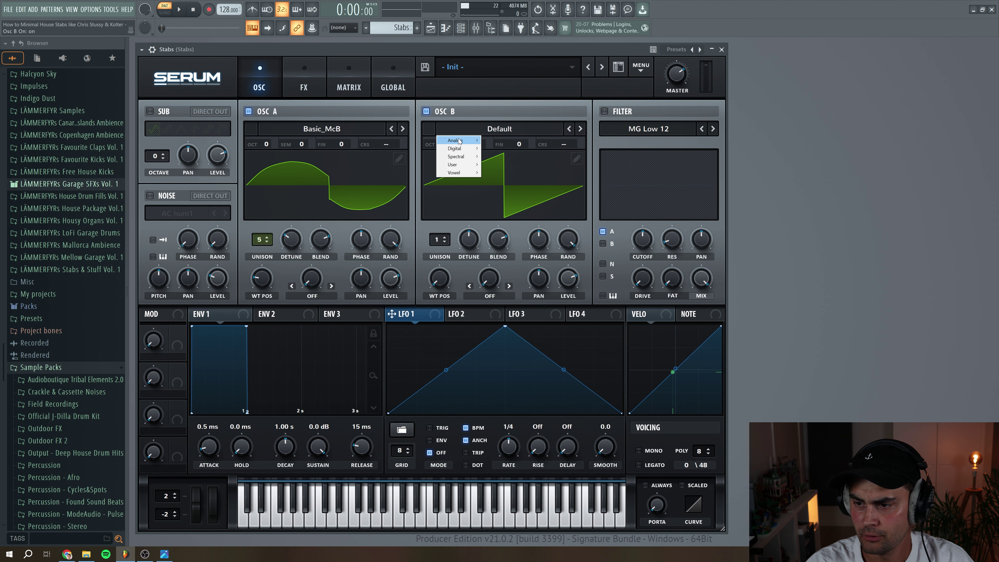
pyautogui.moveTo(461, 141)
pyautogui.click(492, 253)
pyautogui.moveTo(442, 281); pyautogui.dragTo(446, 270)
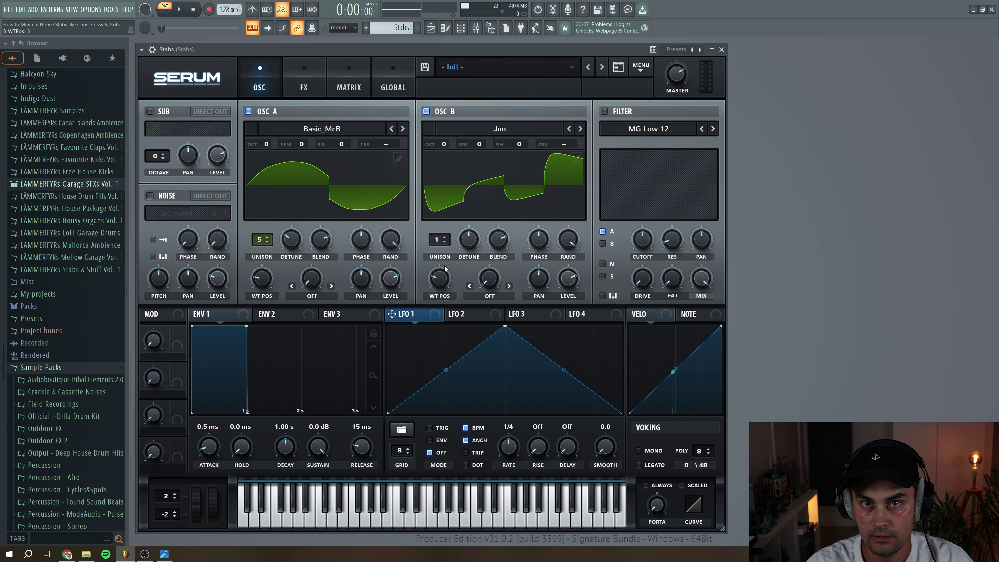
# Step: Give oscillator B 3 slightly detuned unison voices and drop it one octave
pyautogui.click(445, 237)
pyautogui.click(445, 238)
pyautogui.moveTo(469, 239); pyautogui.dragTo(476, 250)
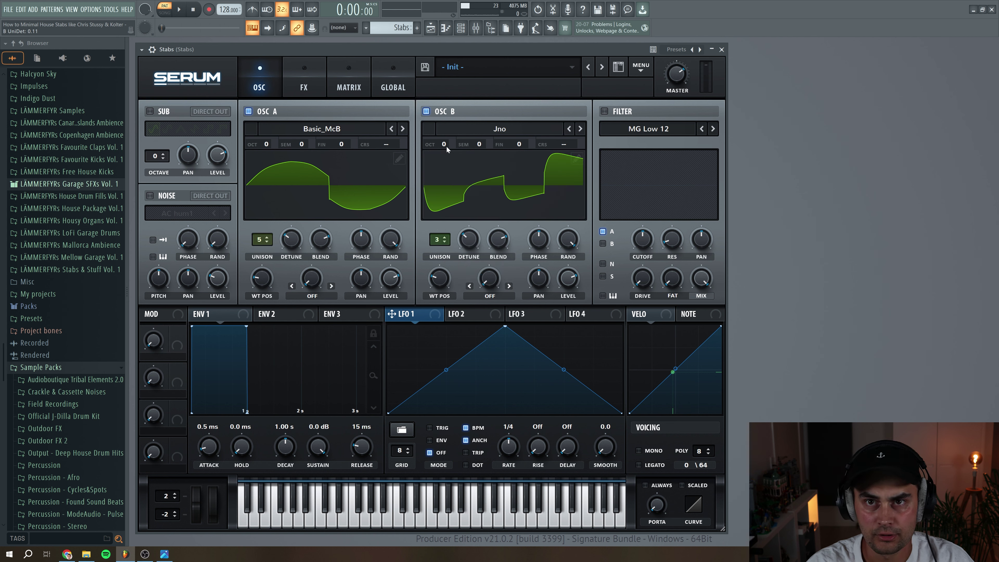
pyautogui.moveTo(447, 144); pyautogui.dragTo(445, 155)
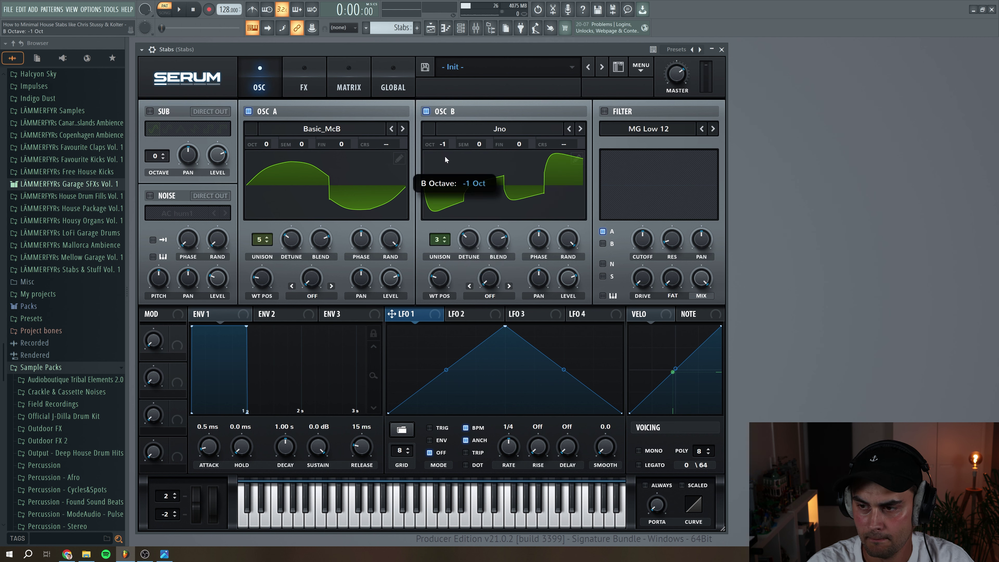
# Step: Audition both oscillators, then fine-tune oscillator A +4 cents and oscillator B -4 cents
pyautogui.click(179, 9)
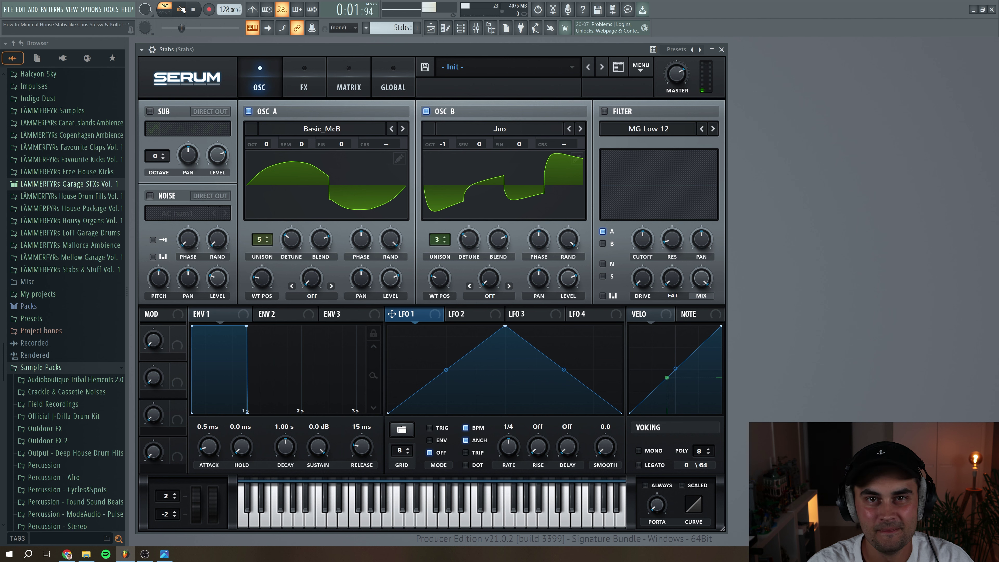
pyautogui.press('space')
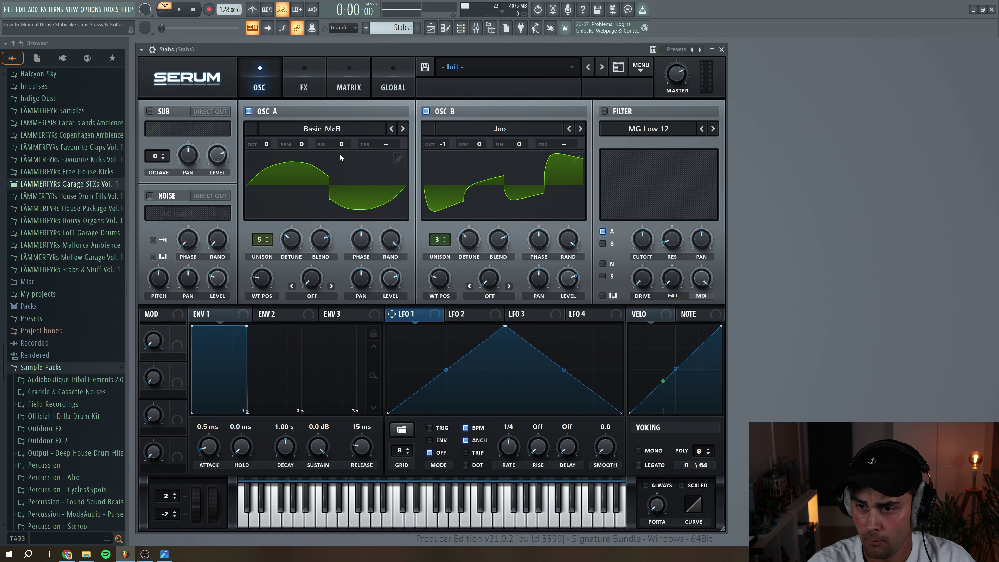
pyautogui.moveTo(340, 143); pyautogui.dragTo(345, 144)
pyautogui.moveTo(521, 145); pyautogui.dragTo(523, 147)
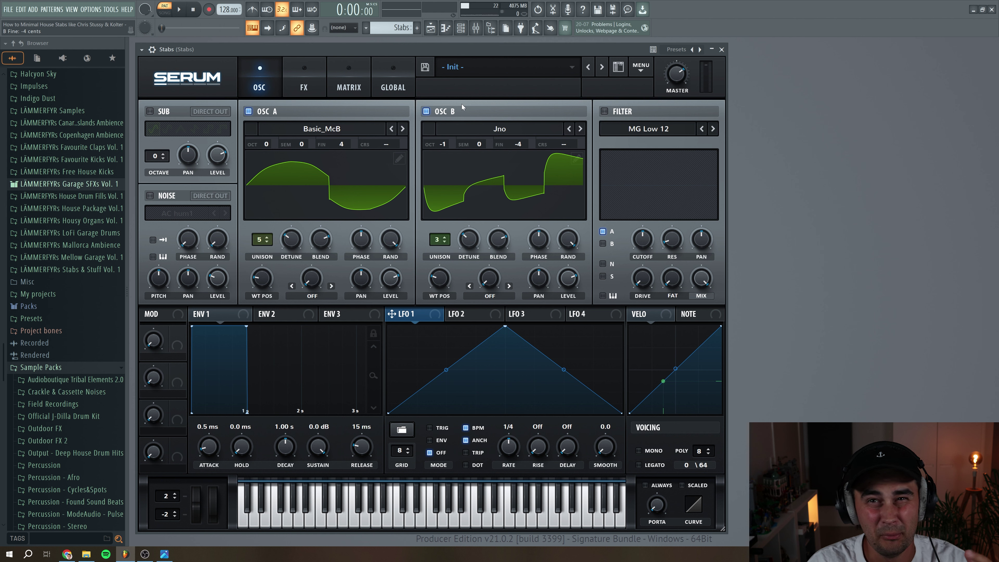
# Step: Enable a square-wave sub oscillator with its level at zero
pyautogui.click(150, 112)
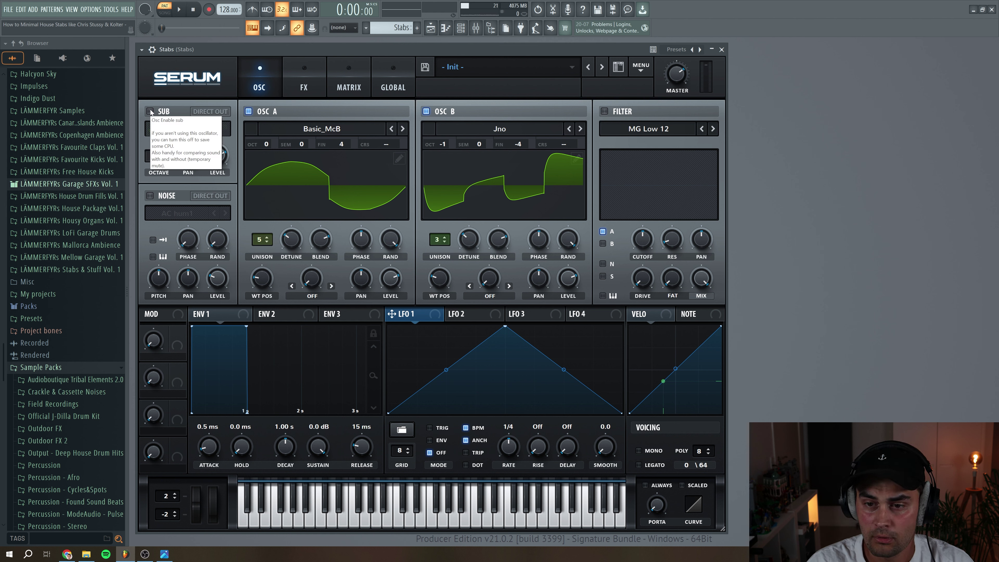
pyautogui.click(208, 128)
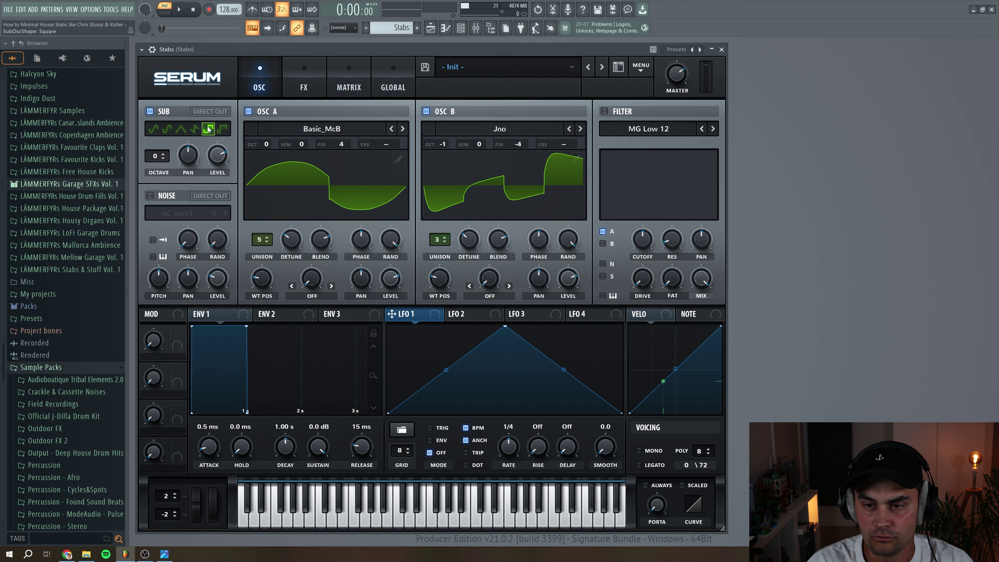
pyautogui.moveTo(224, 159); pyautogui.dragTo(232, 236)
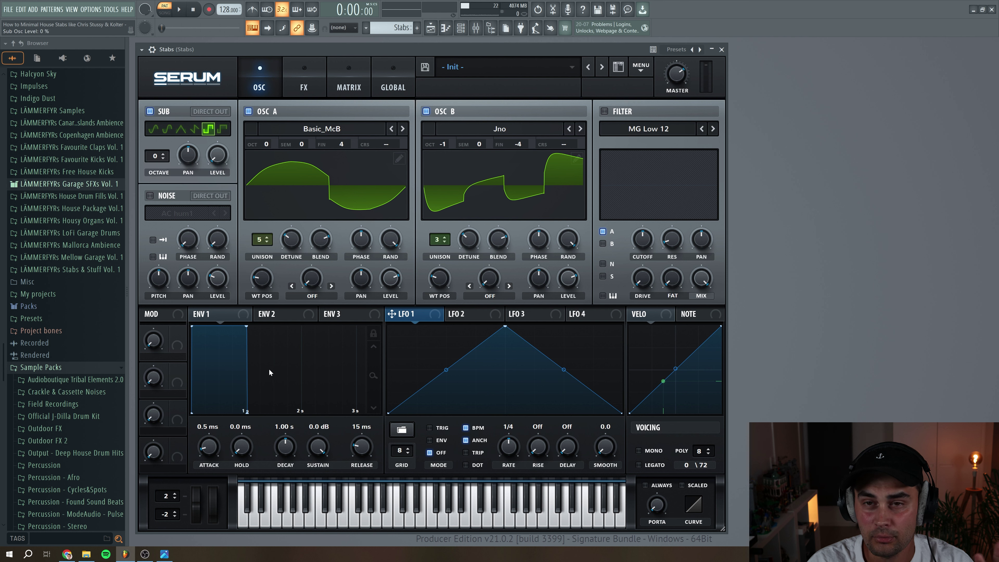
# Step: Add a one-shot ARP circuit noise layer with 33% random phase at 2% level
pyautogui.click(150, 196)
pyautogui.click(226, 213)
pyautogui.click(225, 213)
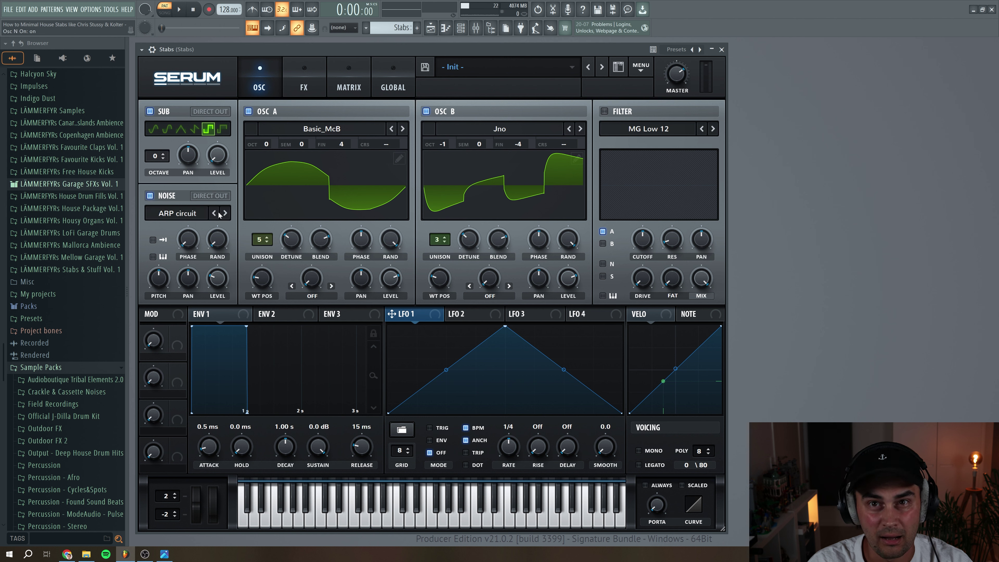
pyautogui.click(152, 240)
pyautogui.moveTo(216, 251); pyautogui.dragTo(217, 233)
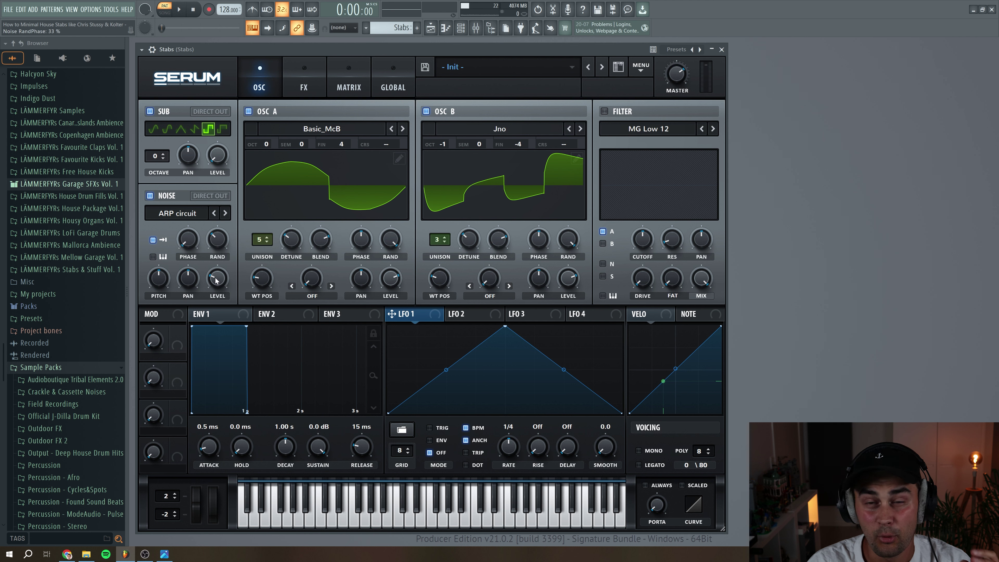
pyautogui.moveTo(215, 280)
pyautogui.mouseDown()
pyautogui.moveTo(217, 291)
pyautogui.moveTo(218, 276)
pyautogui.mouseUp()
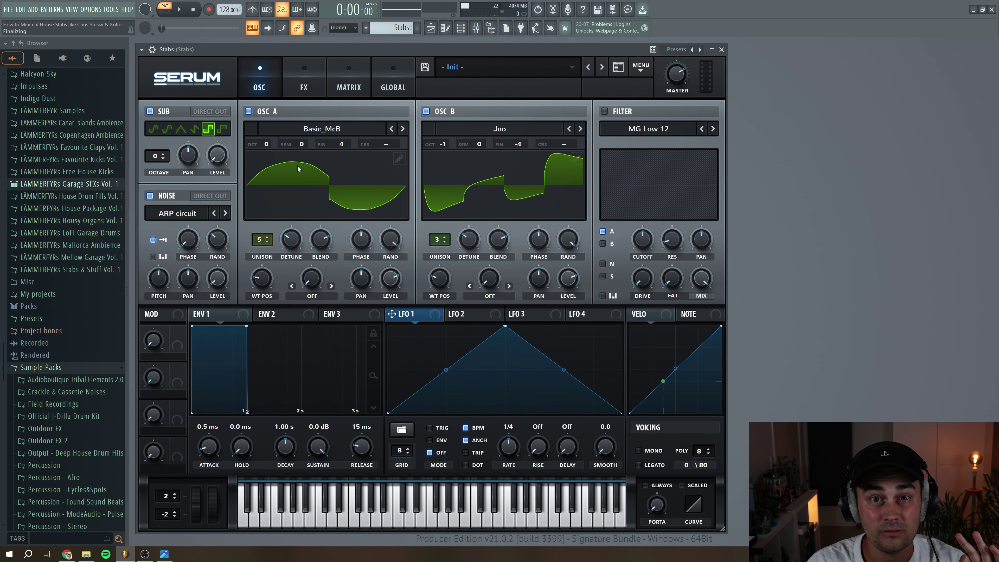
# Step: Enable a German LP filter, route oscillator B through it, lower cutoff to 425 Hz, and audition
pyautogui.click(605, 112)
pyautogui.click(663, 129)
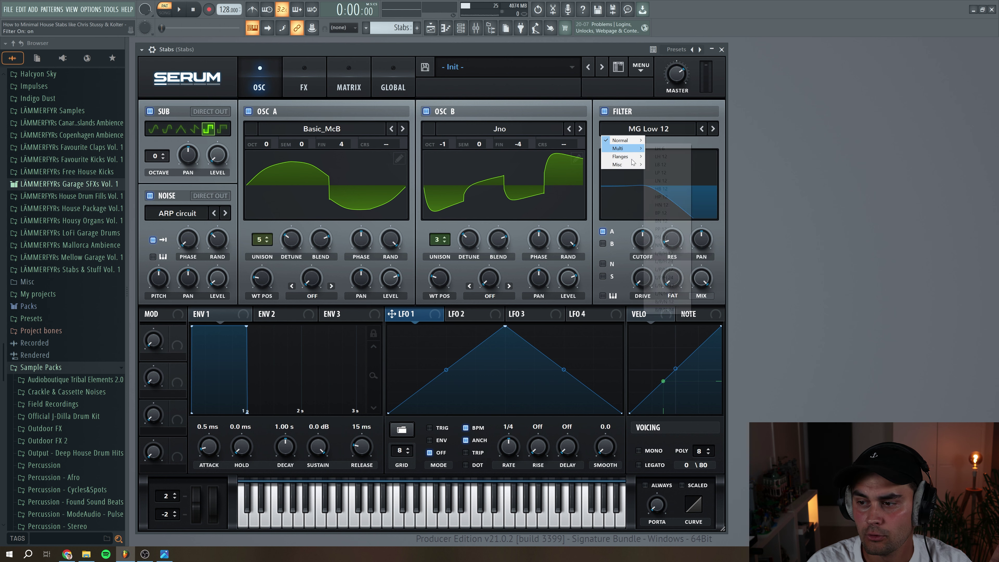
pyautogui.moveTo(623, 165)
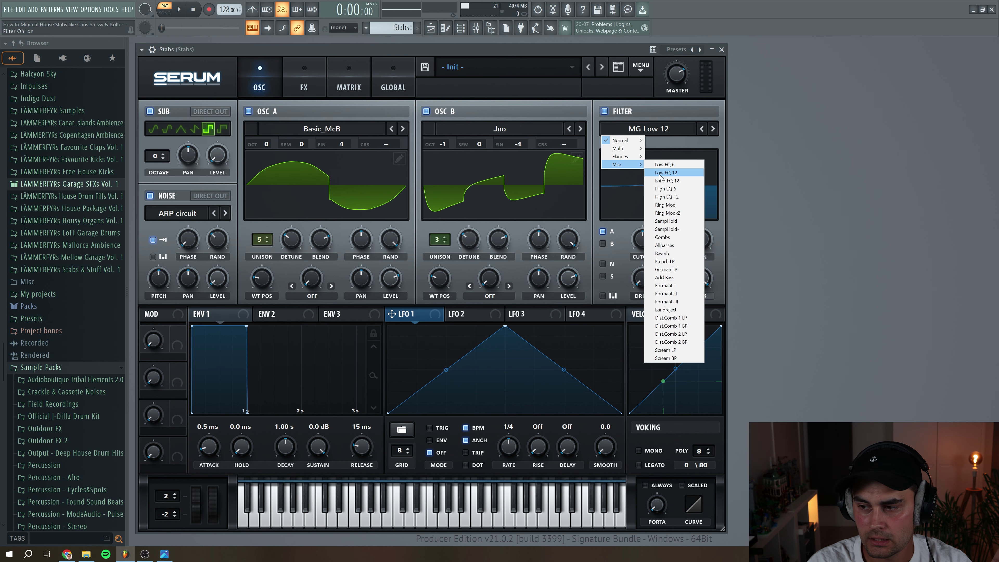
pyautogui.click(676, 270)
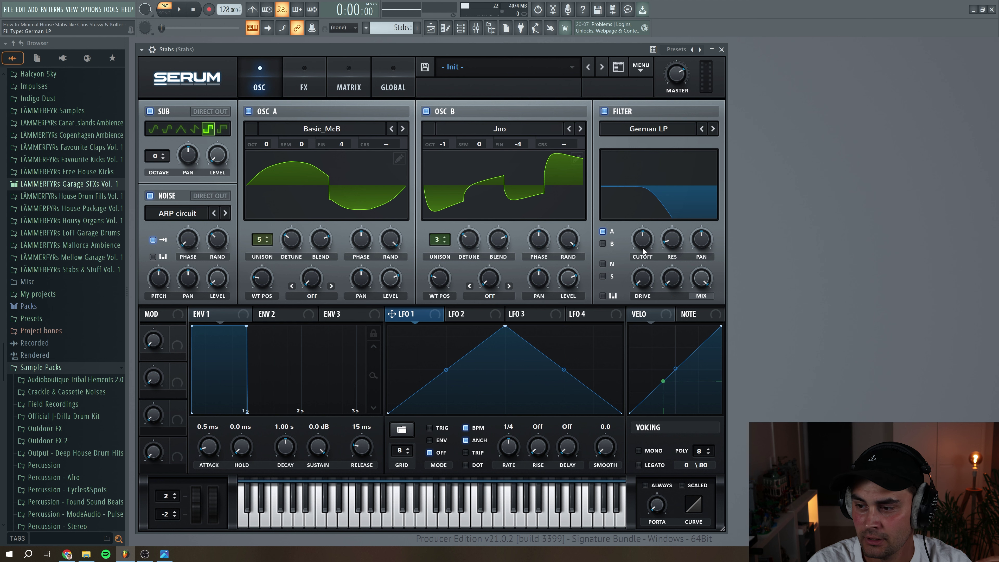
pyautogui.click(603, 244)
pyautogui.moveTo(647, 244); pyautogui.dragTo(646, 276)
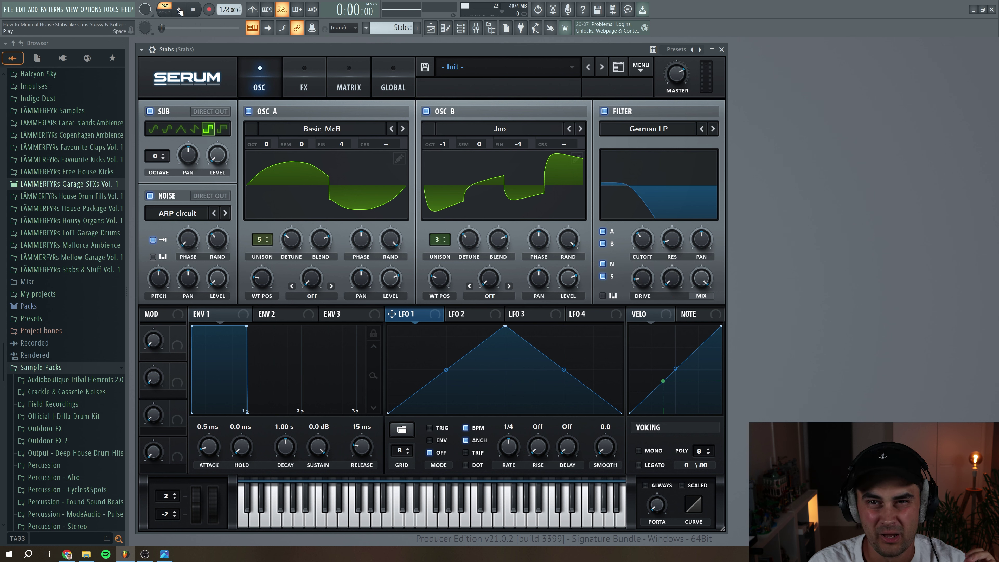
pyautogui.click(180, 12)
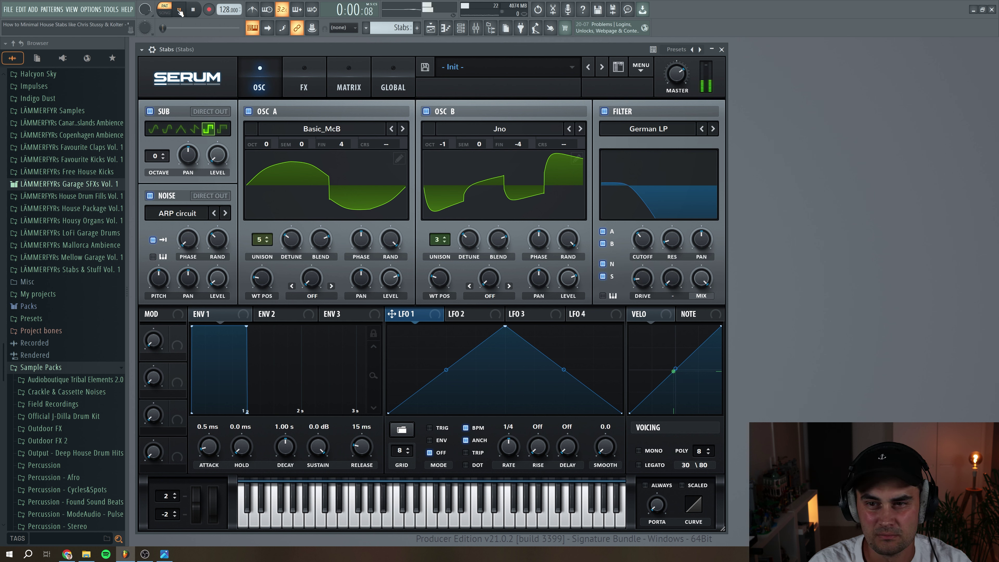
pyautogui.click(193, 10)
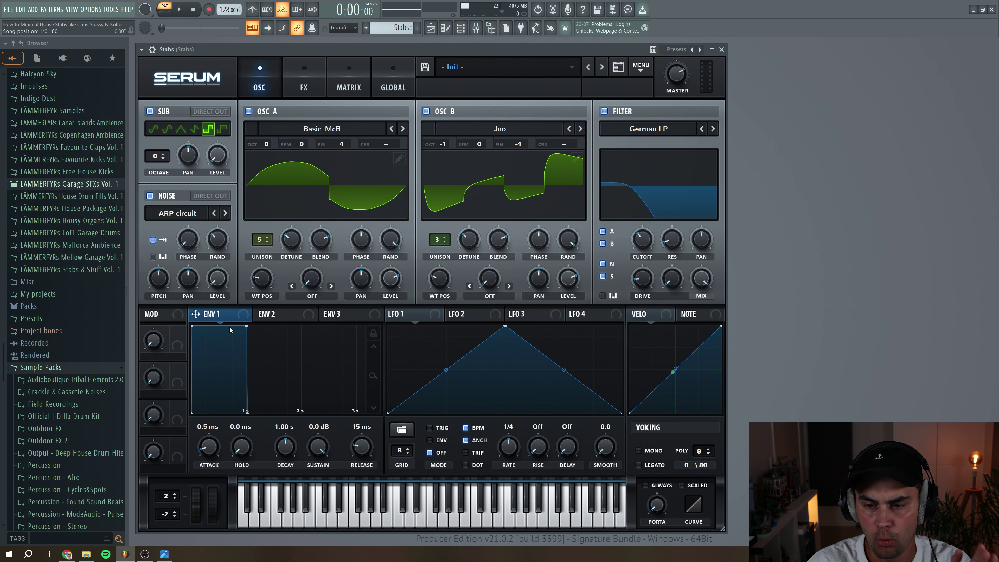
# Step: Zero envelope 1's sustain, set envelope 2 to ~11% sustain and 274 ms release, and route it to filter cutoff
pyautogui.moveTo(329, 450); pyautogui.dragTo(328, 513)
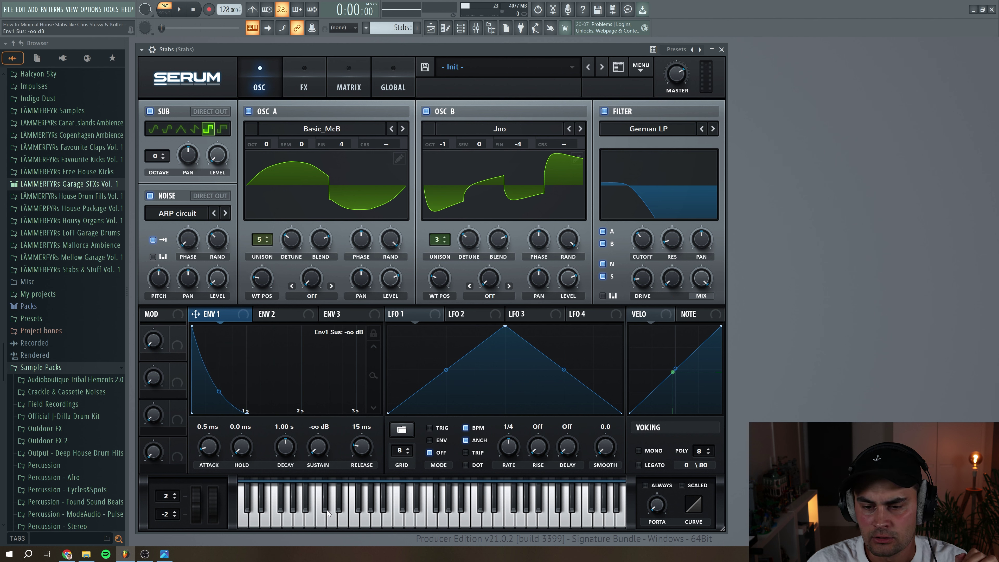
pyautogui.scroll(2, 361, 452)
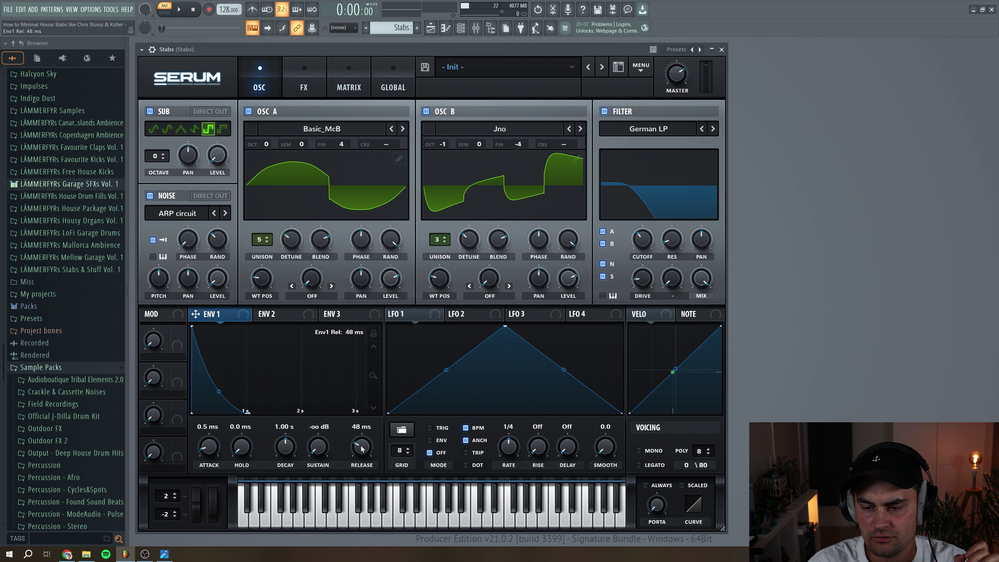
pyautogui.click(280, 315)
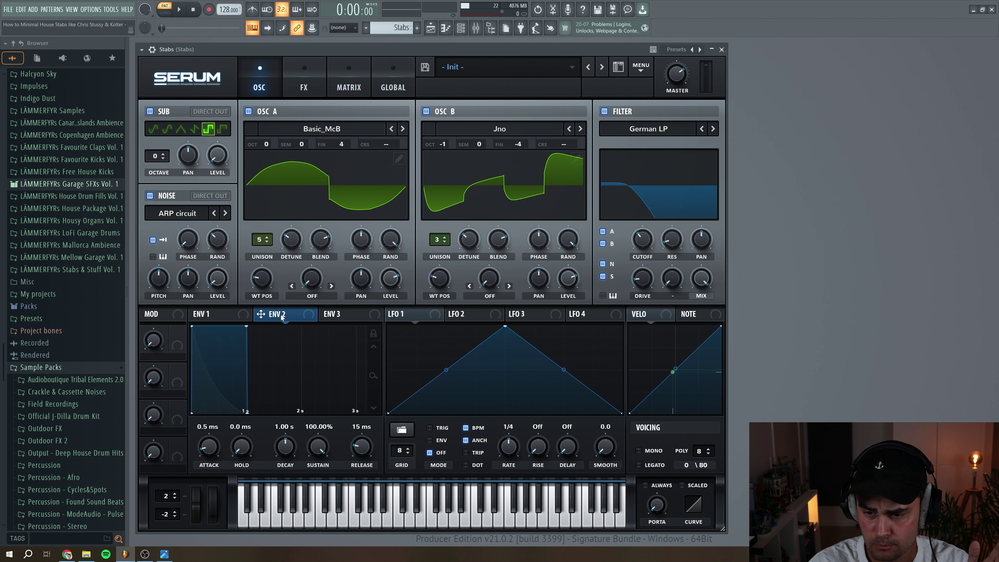
pyautogui.moveTo(318, 454); pyautogui.dragTo(323, 502)
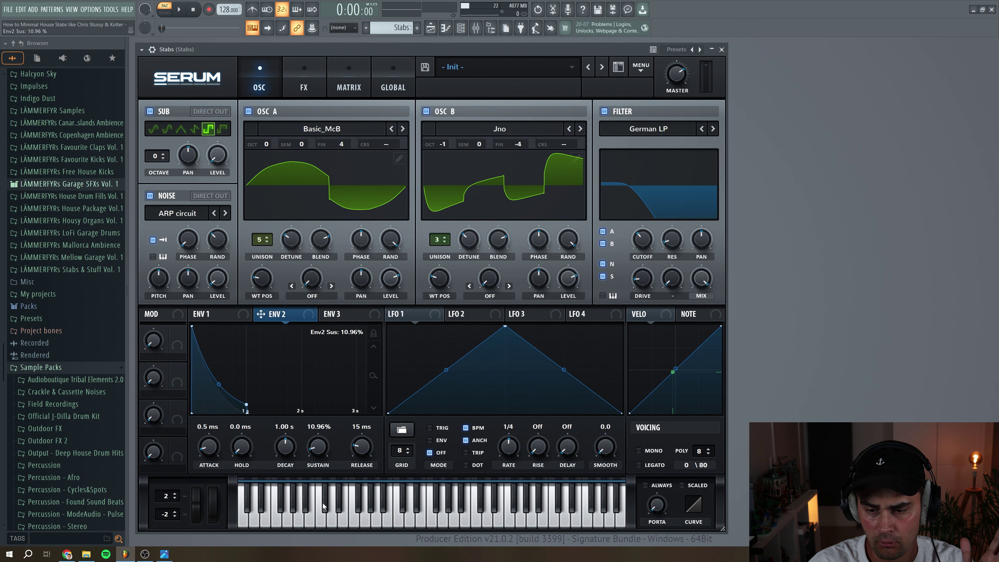
pyautogui.moveTo(363, 456); pyautogui.dragTo(362, 443)
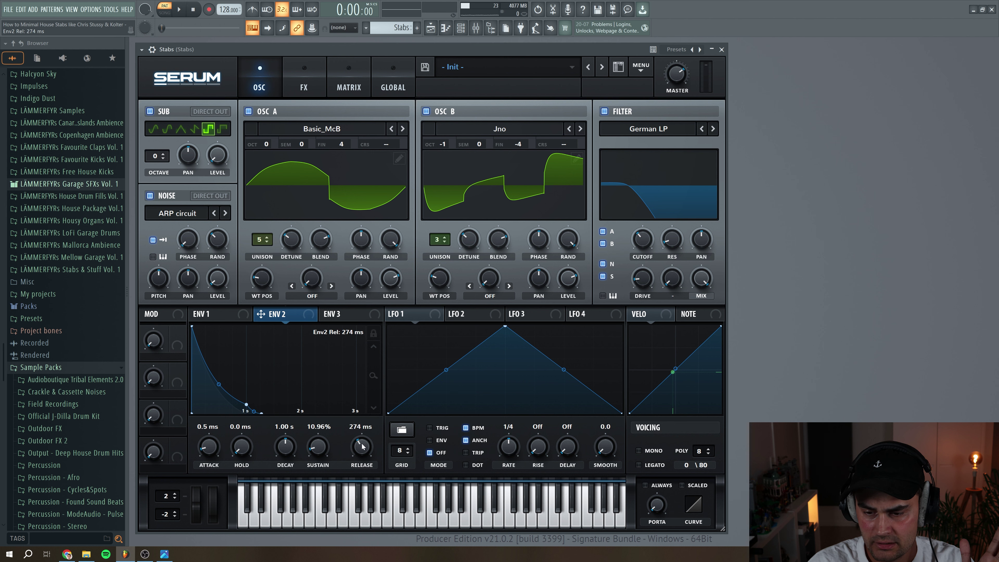
pyautogui.scroll(2, 282, 451)
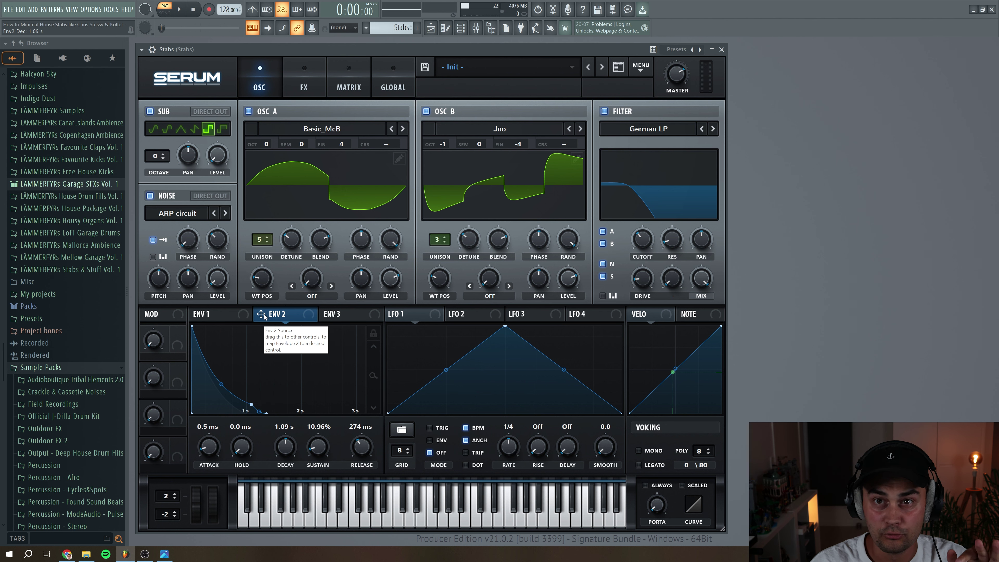
pyautogui.moveTo(261, 314); pyautogui.dragTo(633, 228)
# Step: Route envelope 2 to the sub and noise levels, trim the sub amount to 53, and audition the stab
pyautogui.press('space')
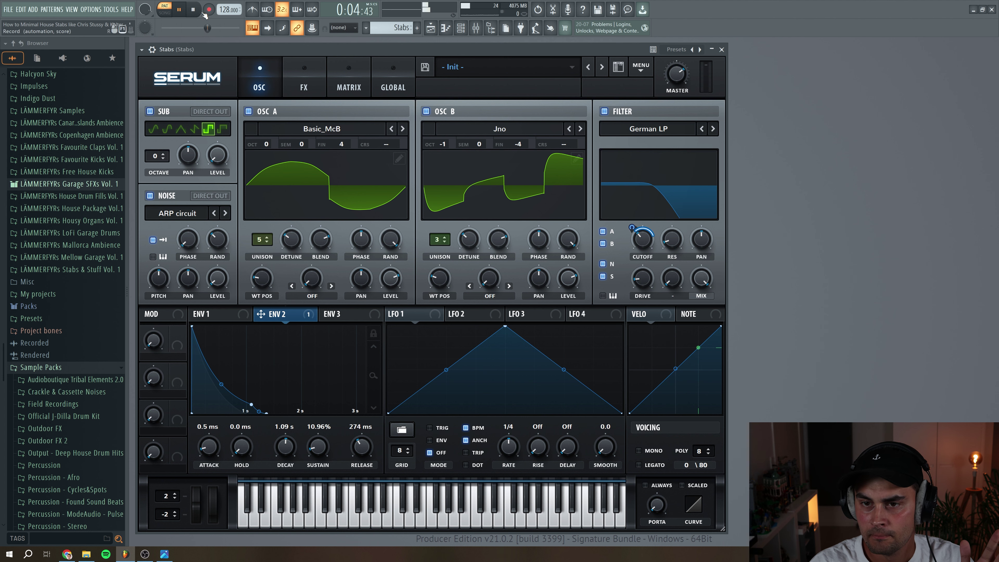
pyautogui.press('space')
pyautogui.moveTo(260, 314)
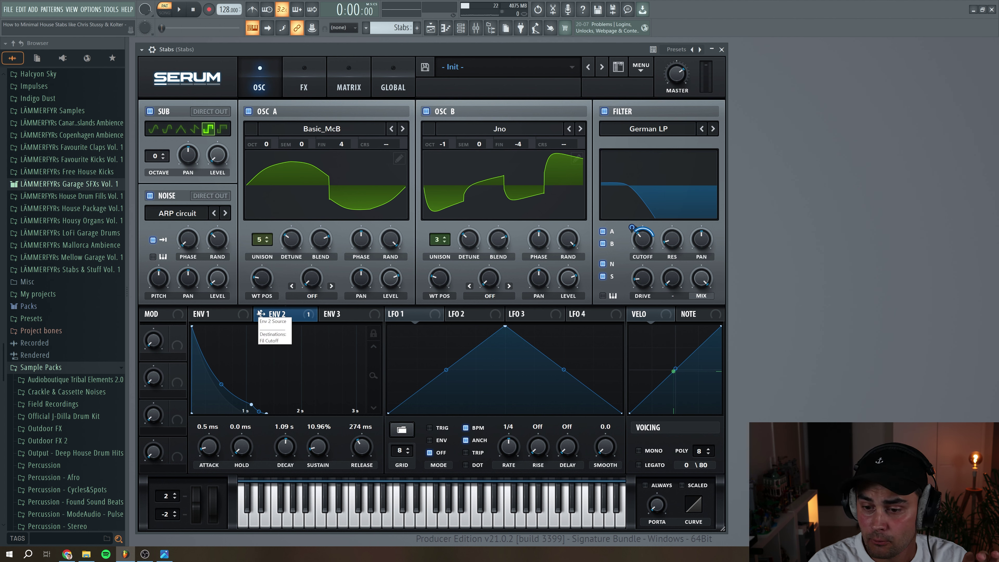
pyautogui.moveTo(215, 153); pyautogui.dragTo(213, 160)
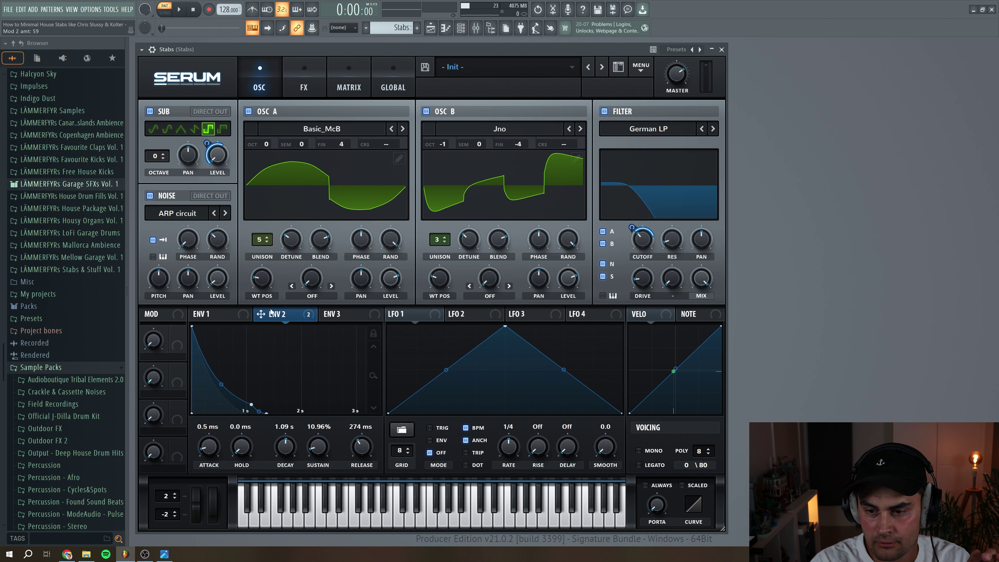
pyautogui.moveTo(261, 314); pyautogui.dragTo(212, 278)
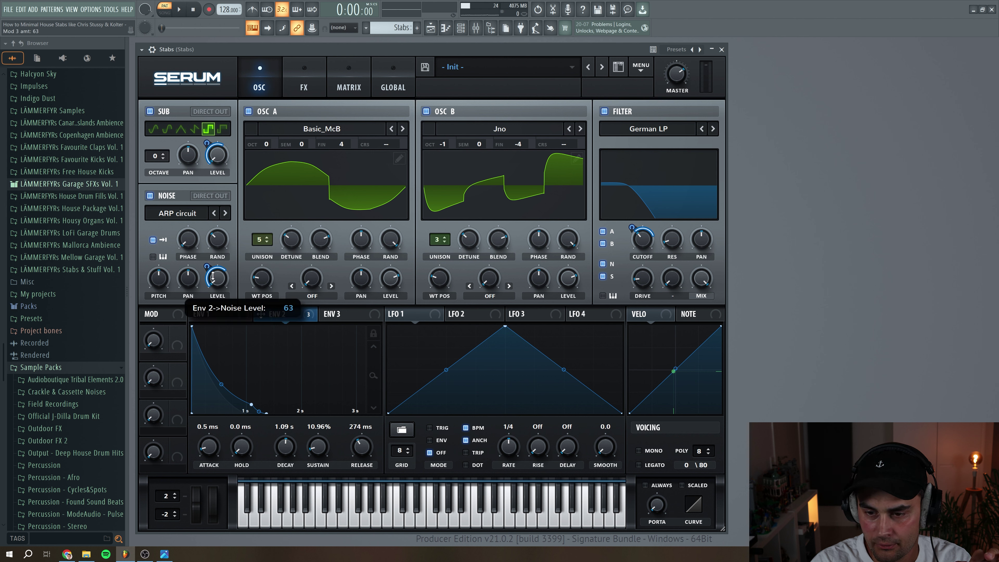
pyautogui.moveTo(213, 146); pyautogui.dragTo(219, 148)
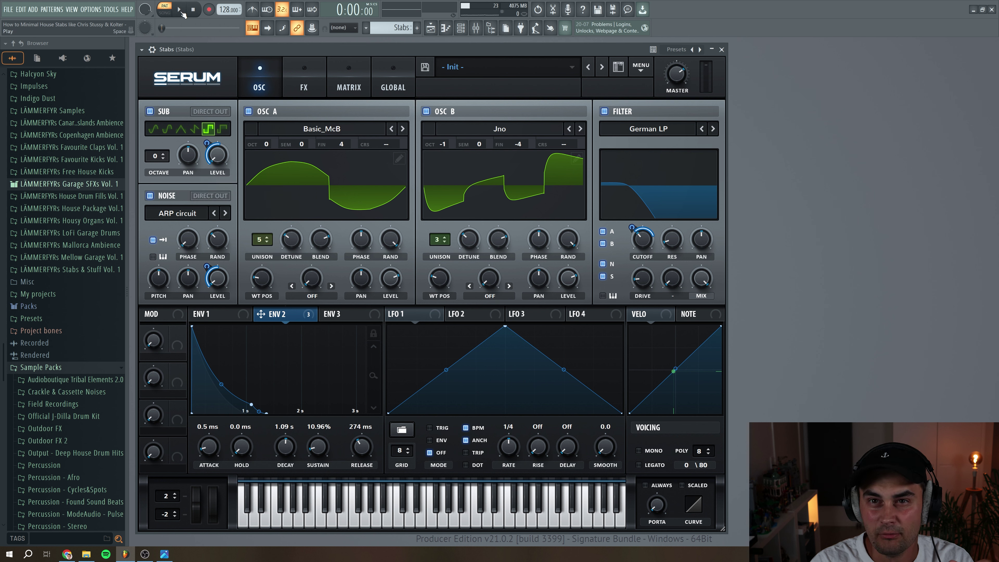
pyautogui.press('space')
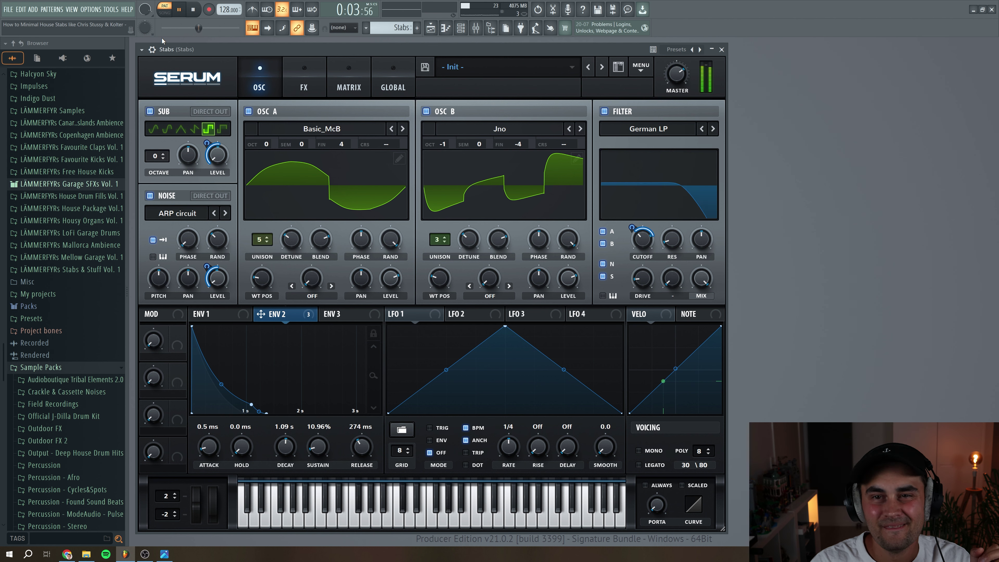
pyautogui.press('space')
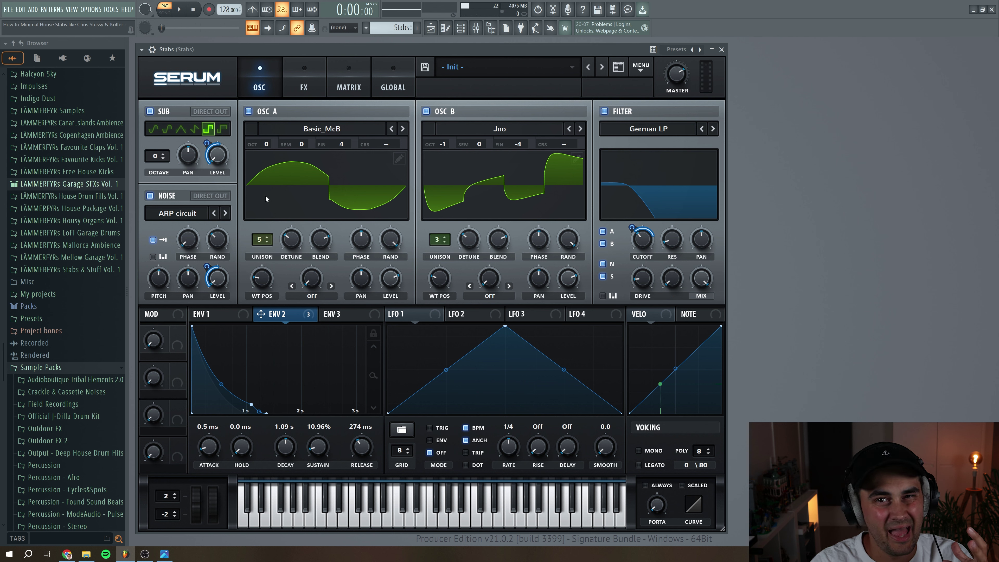
pyautogui.click(149, 196)
pyautogui.click(179, 9)
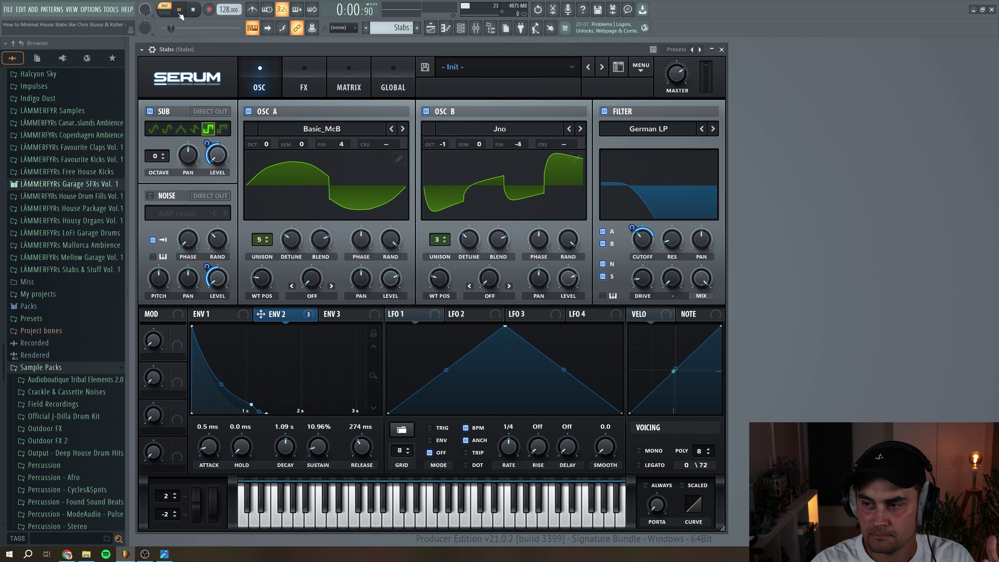
pyautogui.click(150, 196)
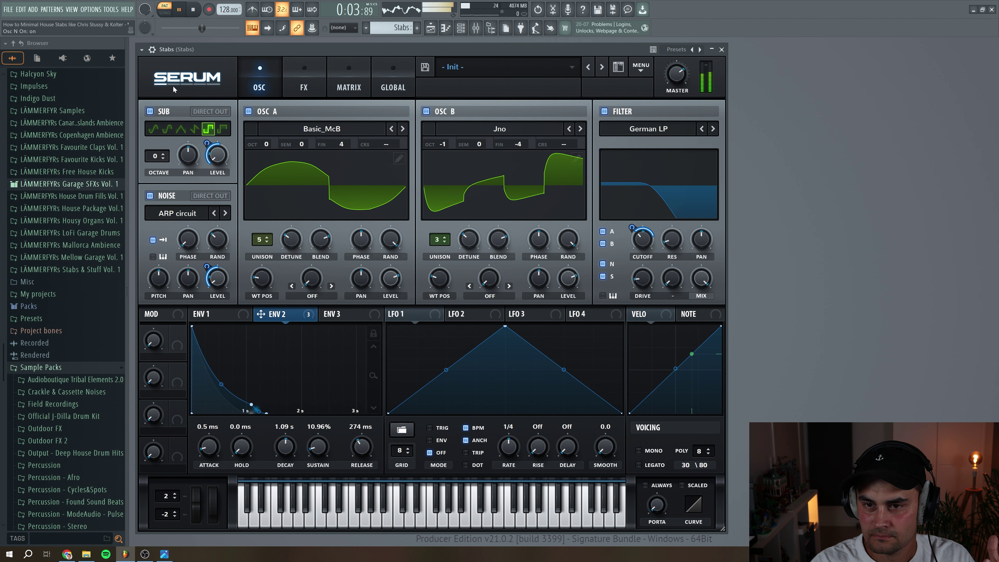
pyautogui.click(197, 11)
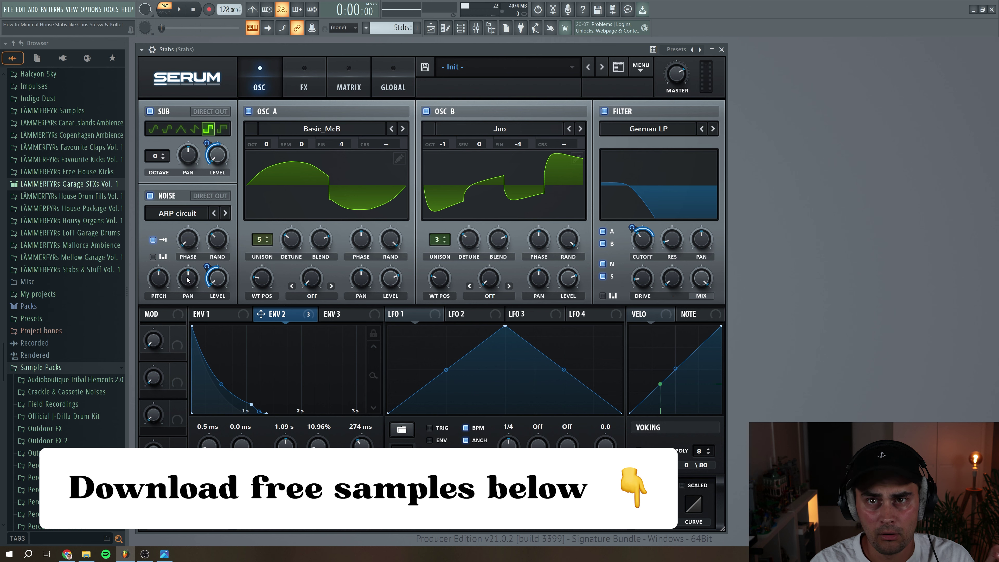
# Step: In the mod matrix, route NoteOn Rand1 to Sub Osc Pan at an amount of about 18
pyautogui.click(344, 74)
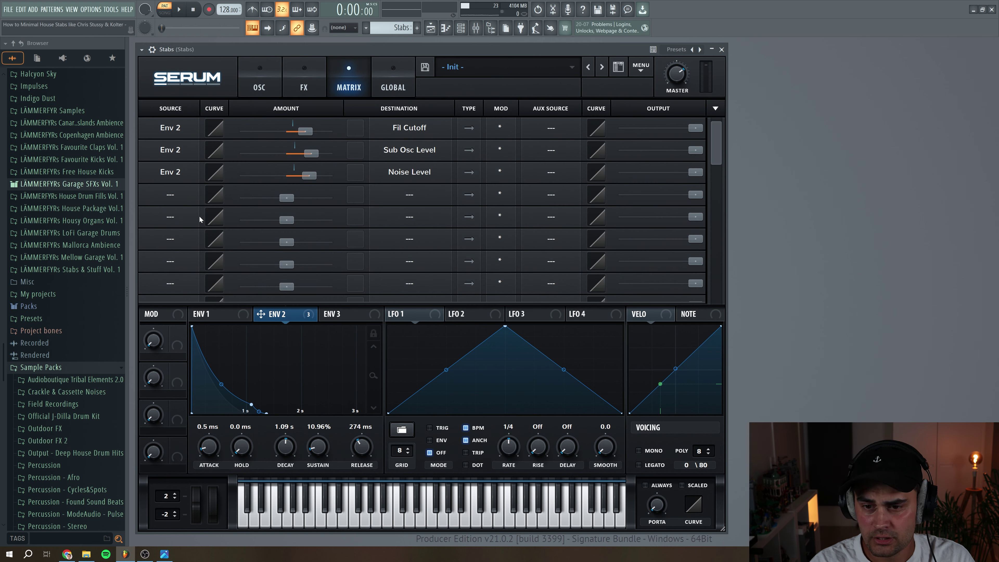
pyautogui.click(173, 192)
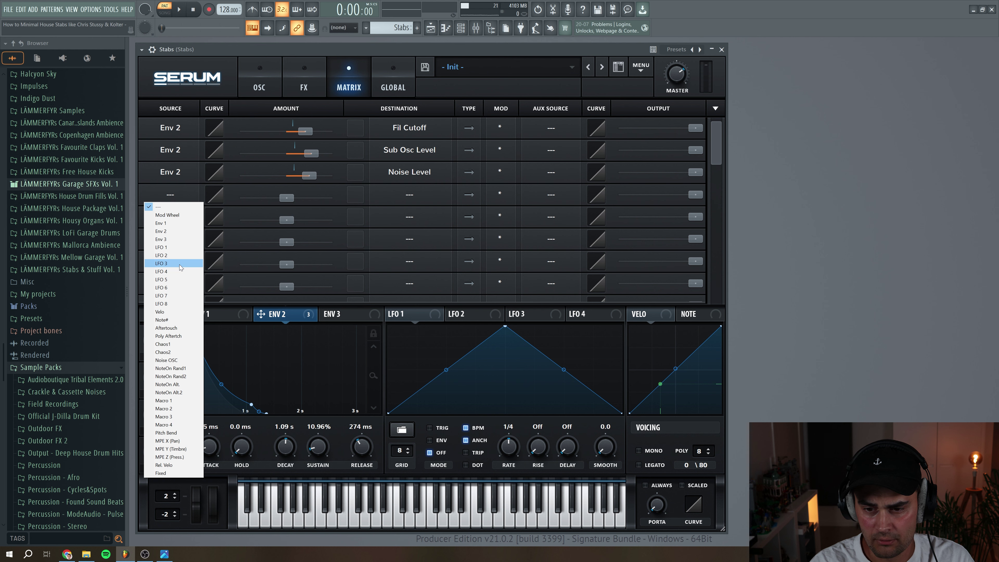
pyautogui.click(181, 369)
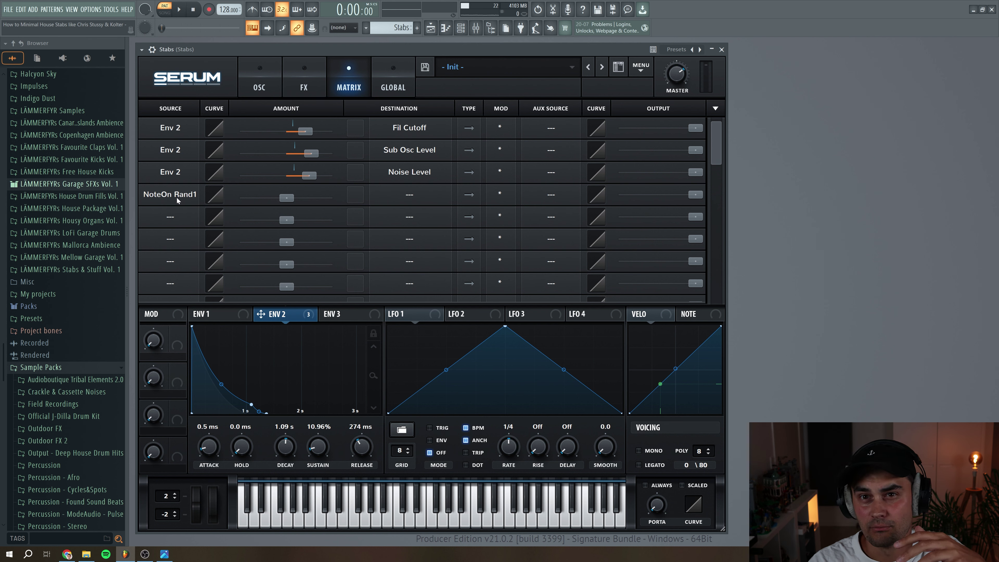
pyautogui.moveTo(286, 203); pyautogui.dragTo(295, 201)
pyautogui.click(409, 202)
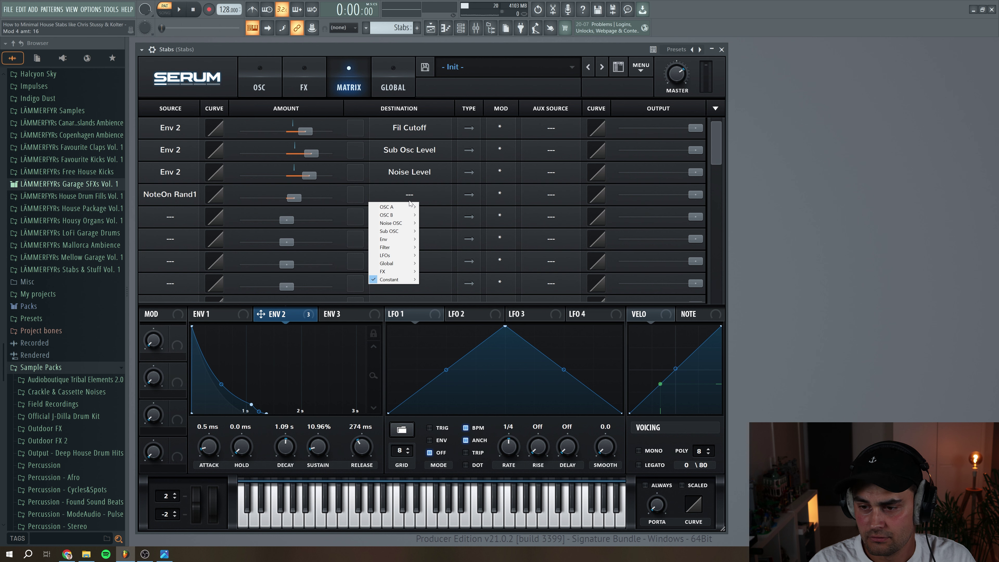
pyautogui.moveTo(397, 231)
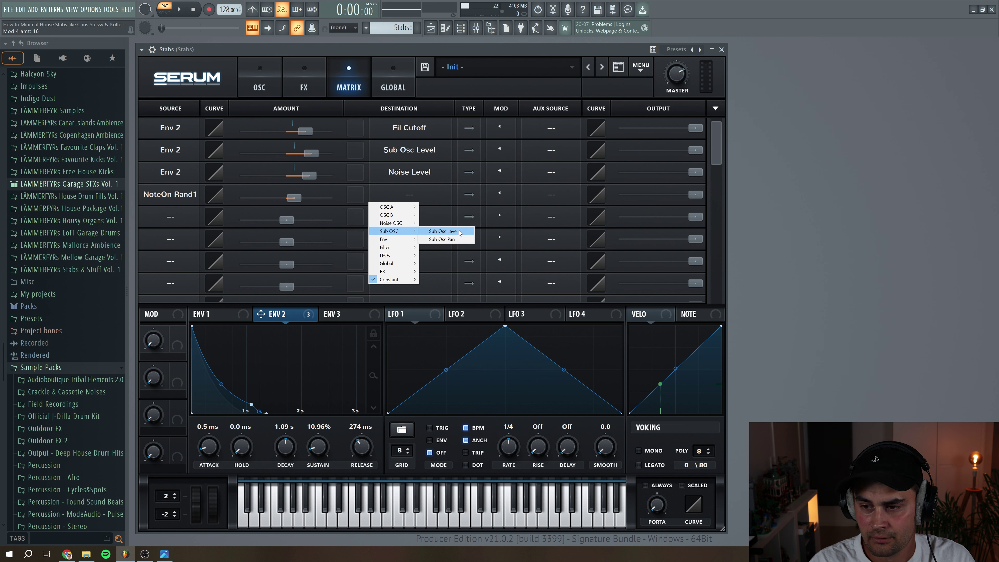
pyautogui.click(453, 239)
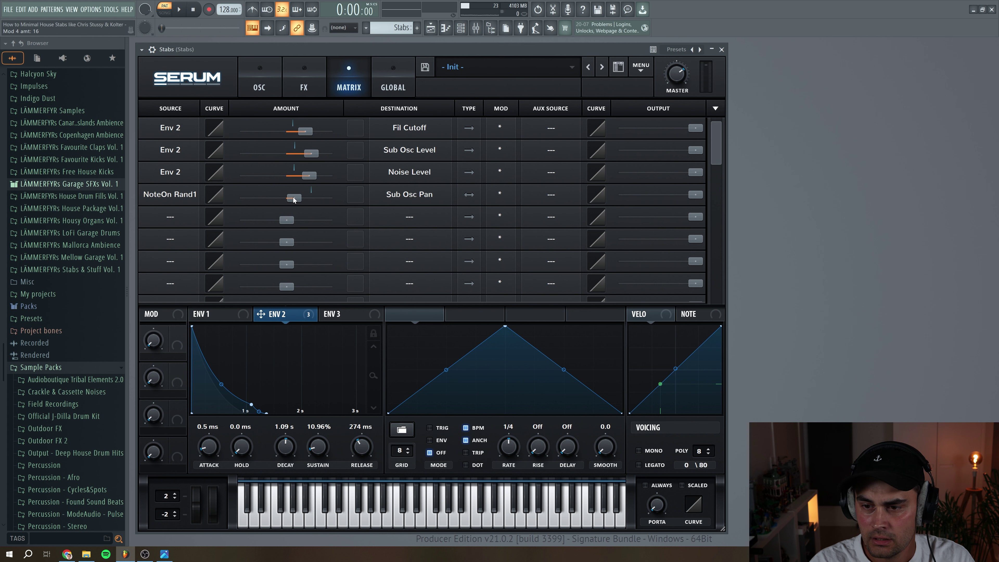
pyautogui.moveTo(293, 200); pyautogui.dragTo(296, 200)
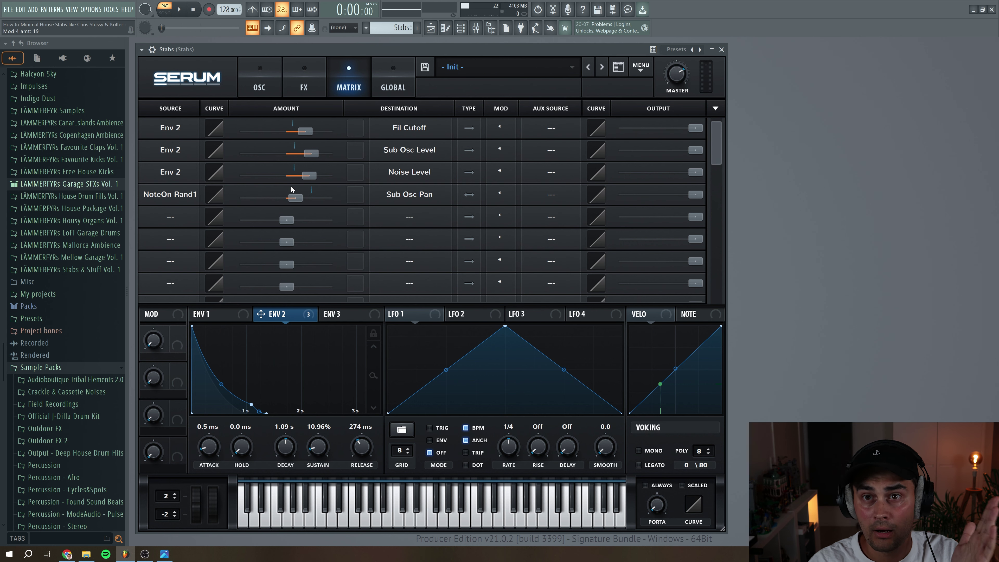
pyautogui.click(147, 222)
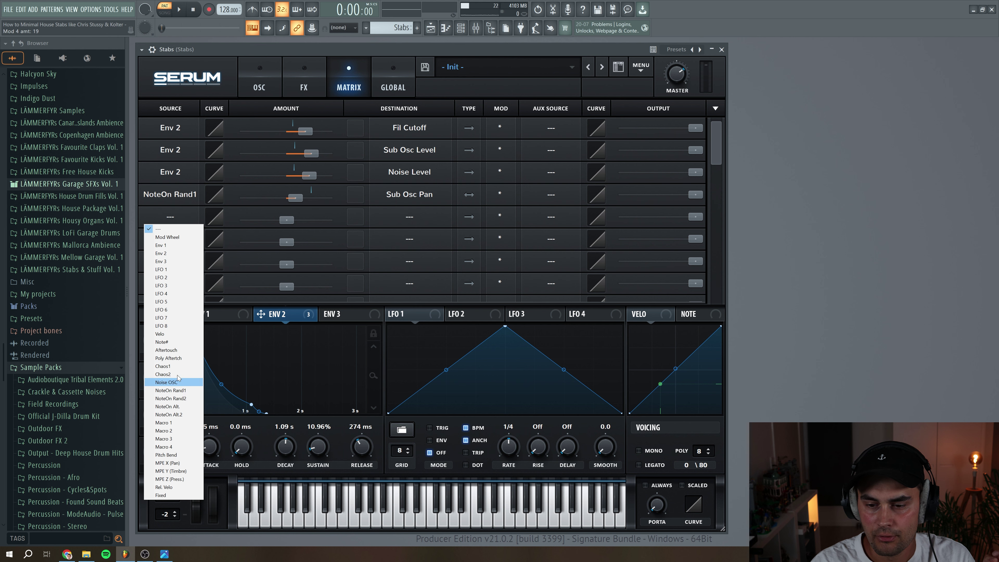
# Step: Route NoteOn Rand2 to Noise Pan at amount -15, make it bipolar, and audition the panning
pyautogui.click(184, 399)
pyautogui.moveTo(288, 223); pyautogui.dragTo(279, 220)
pyautogui.click(393, 218)
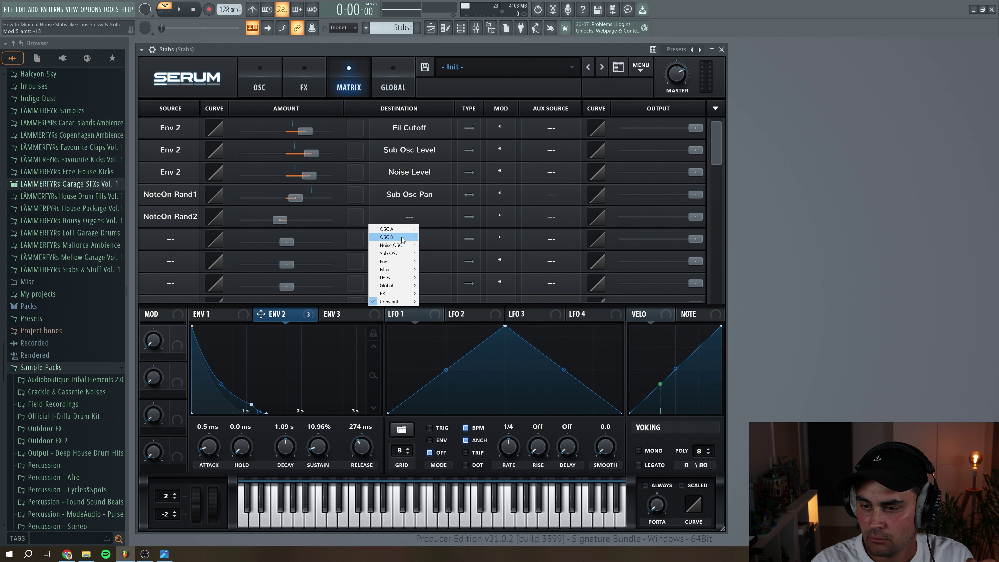
pyautogui.moveTo(404, 245)
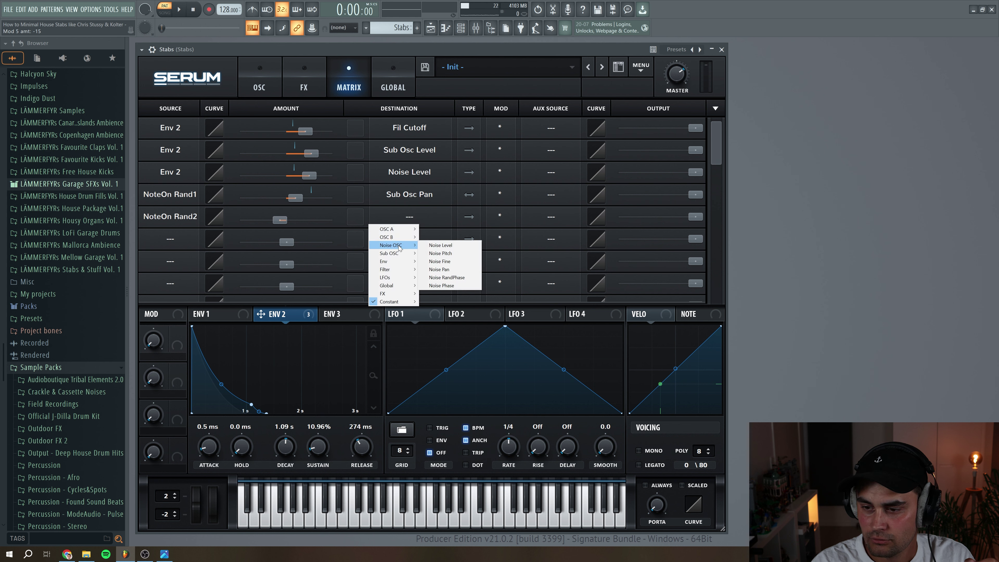
pyautogui.click(449, 270)
pyautogui.click(468, 218)
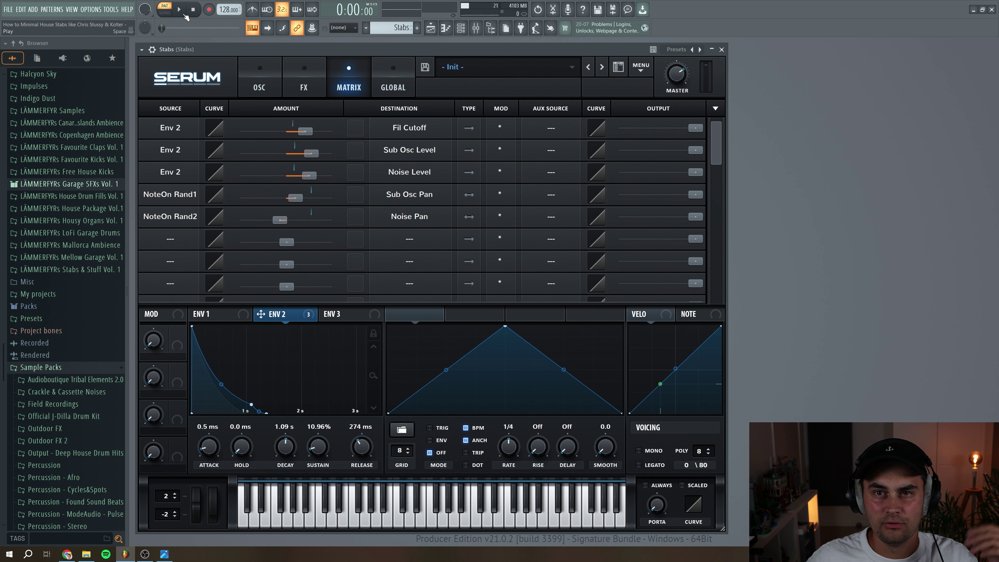
pyautogui.click(185, 16)
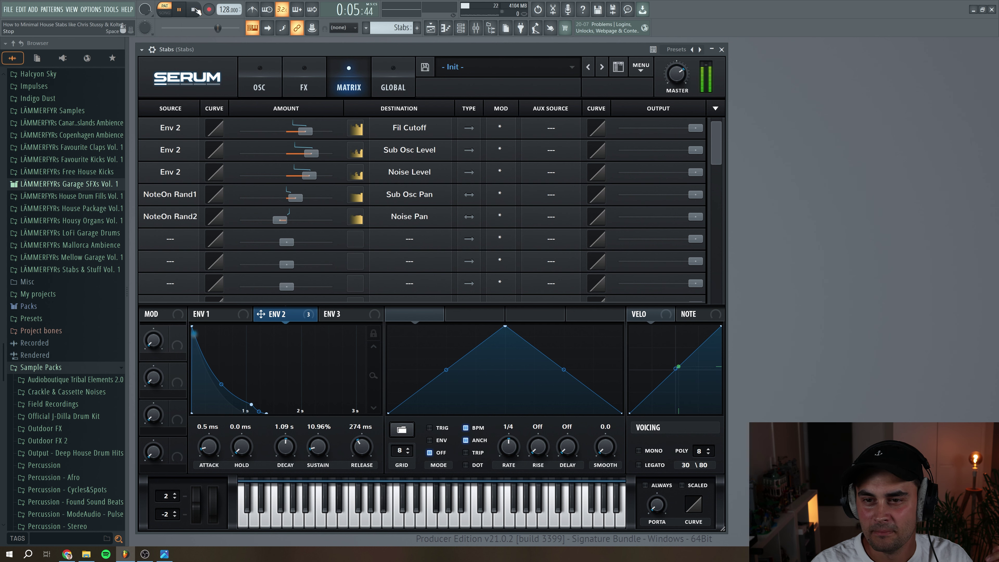
pyautogui.click(196, 9)
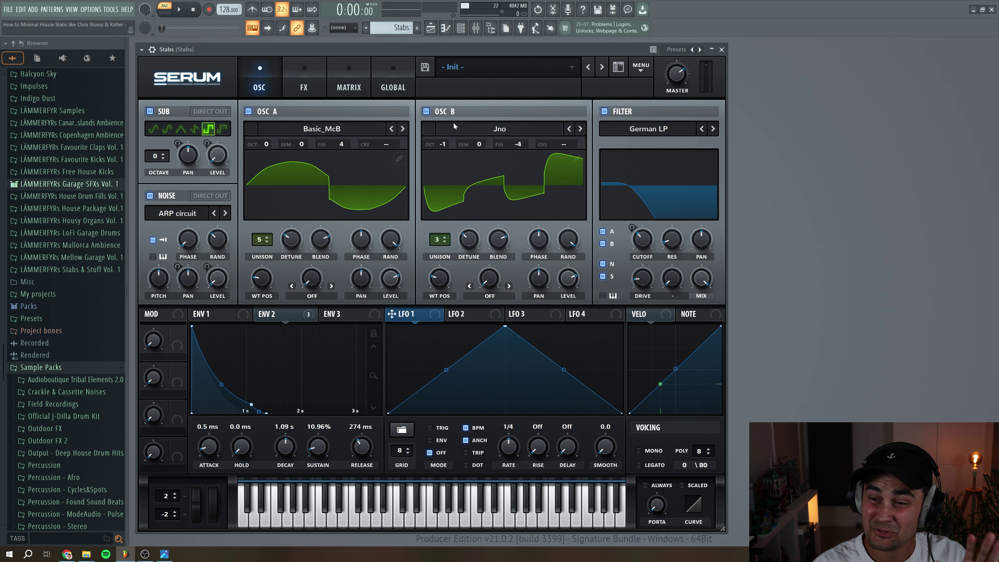
# Step: On the FX page, switch on the Filter effect as MG Low 12 with cutoff around 5360 Hz
pyautogui.click(303, 77)
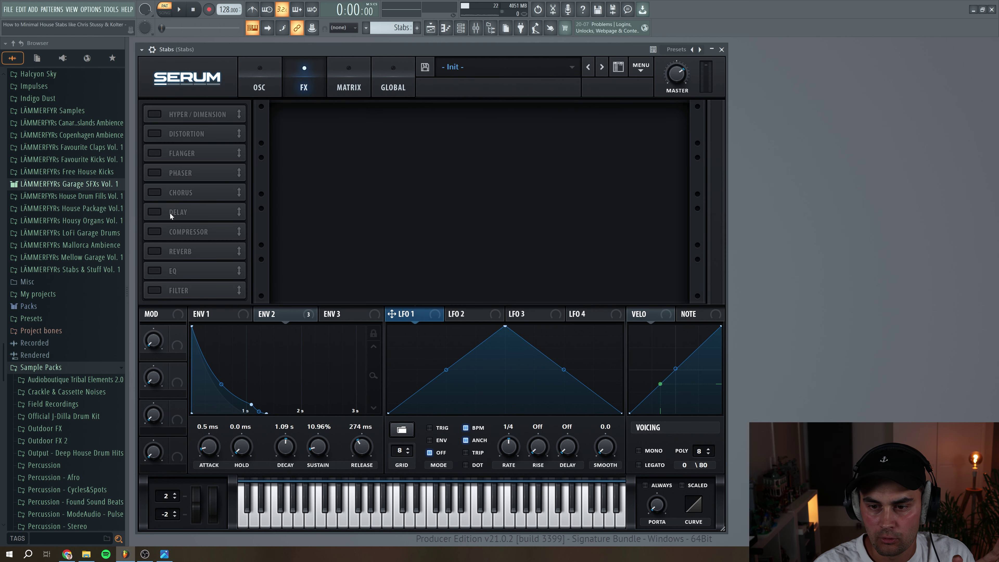
pyautogui.click(157, 291)
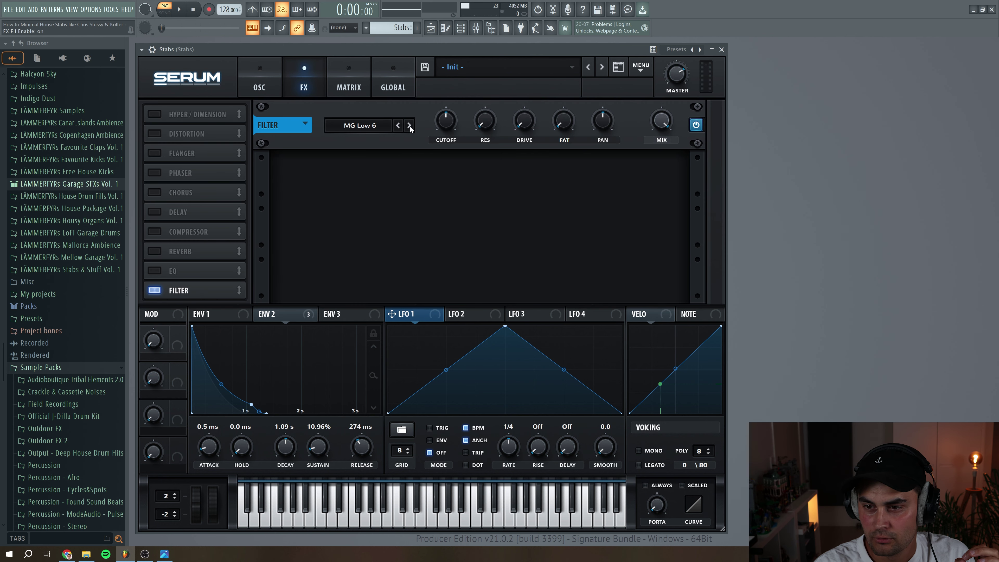
pyautogui.click(410, 125)
pyautogui.moveTo(446, 126); pyautogui.dragTo(563, 113)
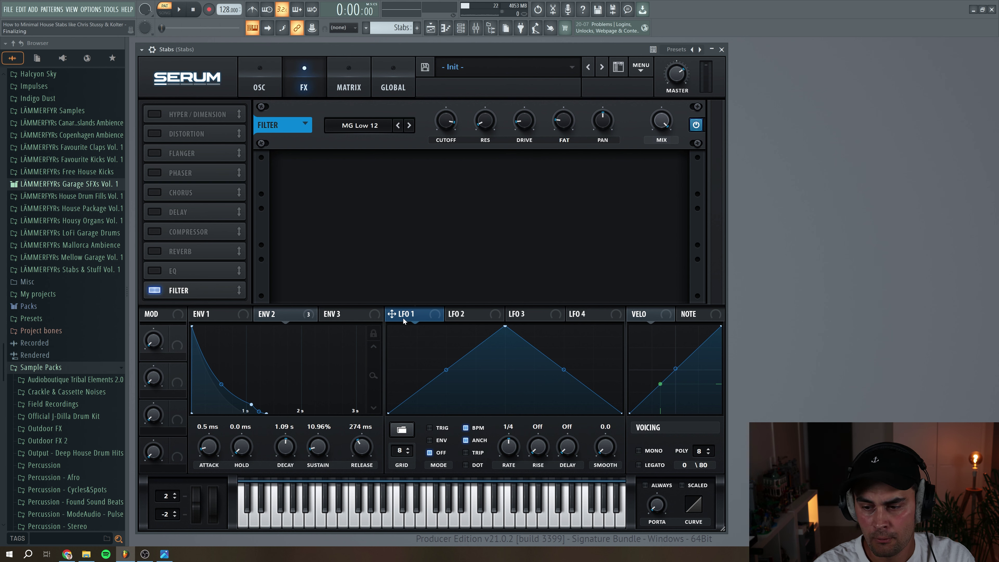
# Step: Make LFO 1 a free-running sine wave with BPM sync and anchor off, adjusting its rate
pyautogui.click(401, 430)
pyautogui.moveTo(414, 431)
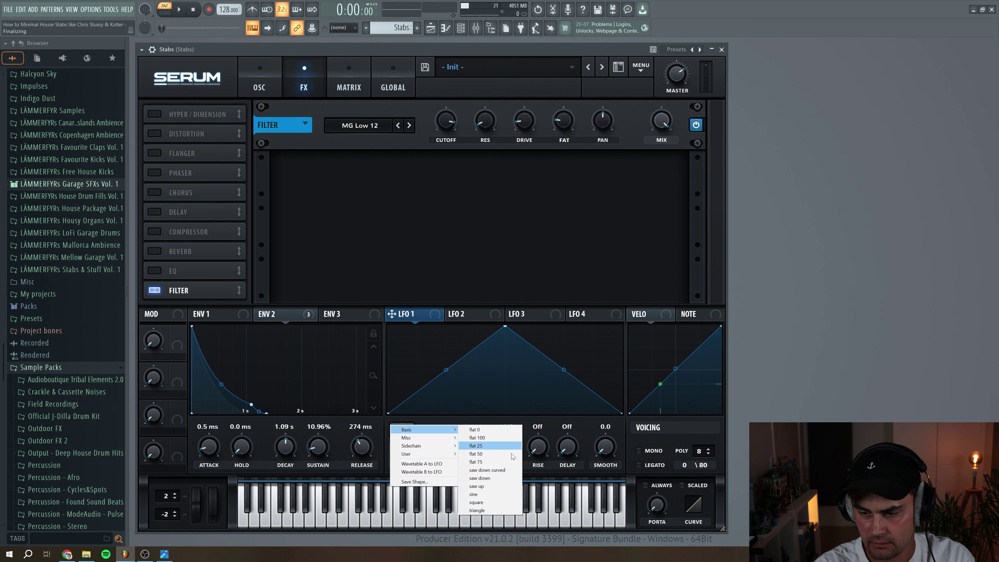
pyautogui.click(494, 494)
pyautogui.click(466, 428)
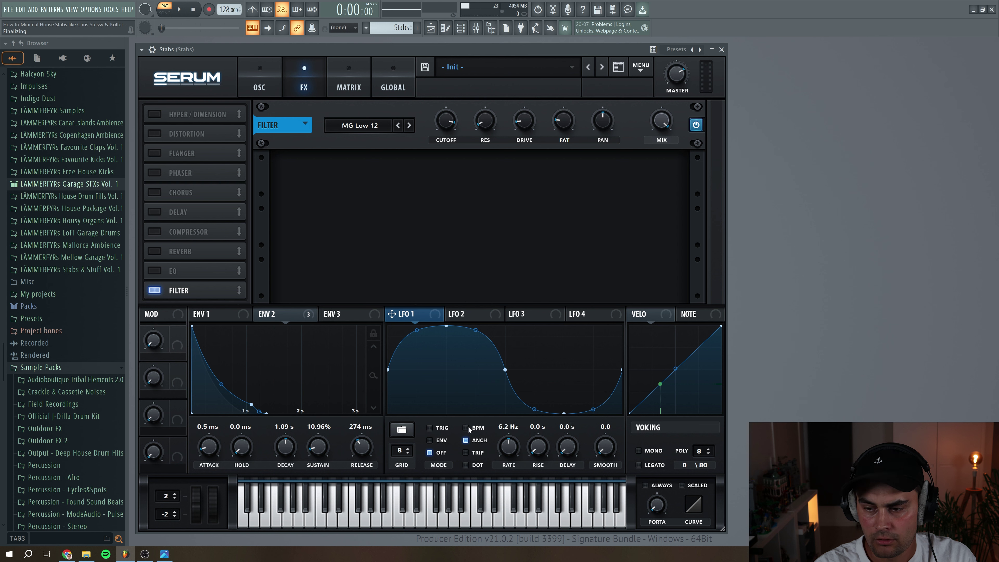
pyautogui.click(466, 440)
pyautogui.moveTo(507, 452); pyautogui.dragTo(507, 454)
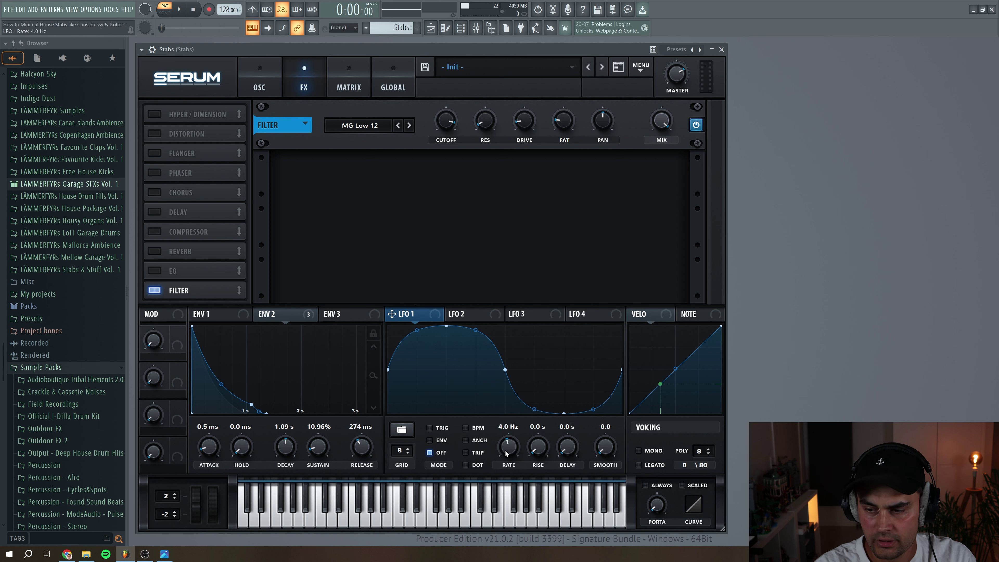
# Step: Route LFO 1 to the FX filter cutoff and play the pattern to hear the sweep
pyautogui.moveTo(392, 314); pyautogui.dragTo(447, 123)
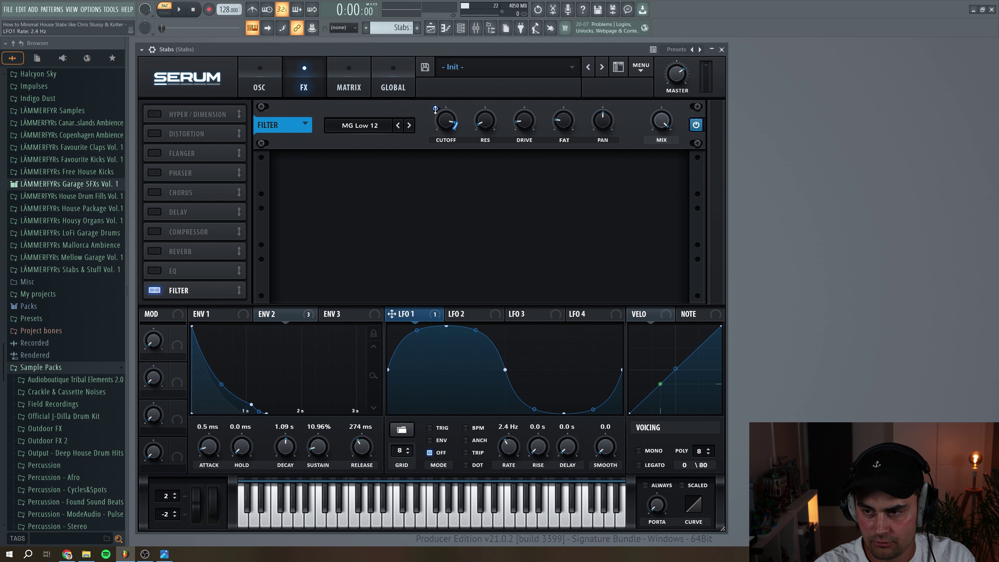
pyautogui.click(179, 9)
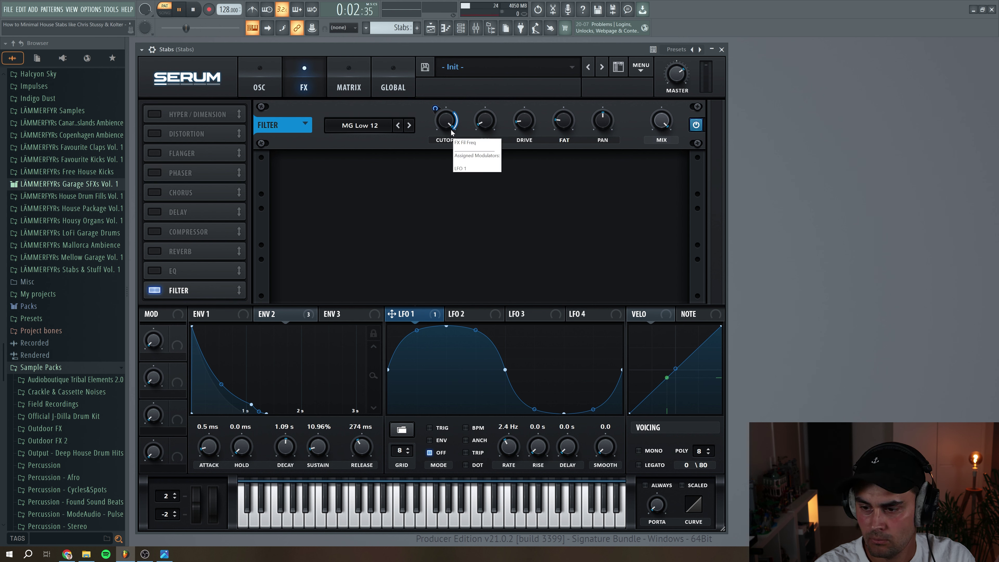
pyautogui.scroll(-2, 511, 452)
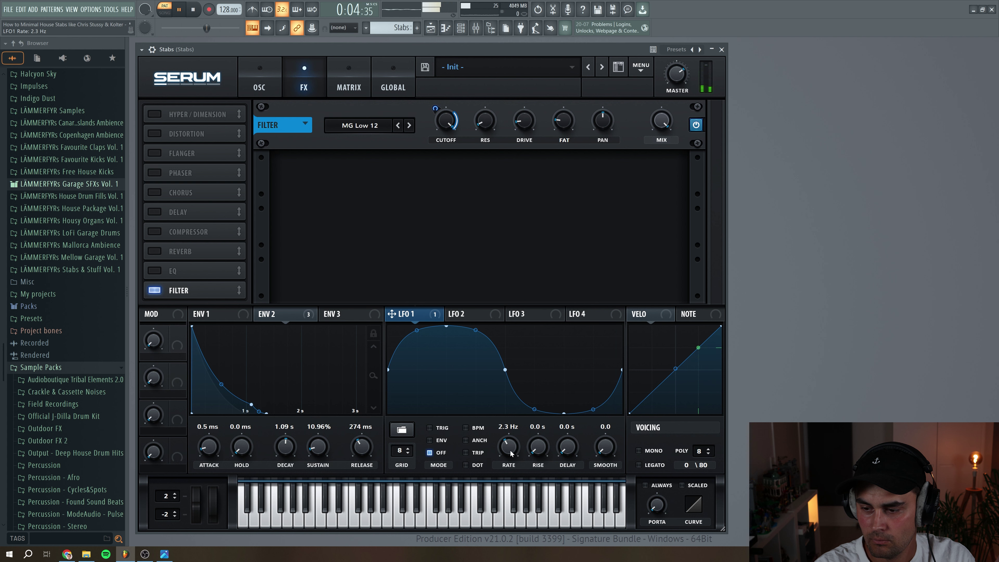
pyautogui.scroll(-2, 510, 454)
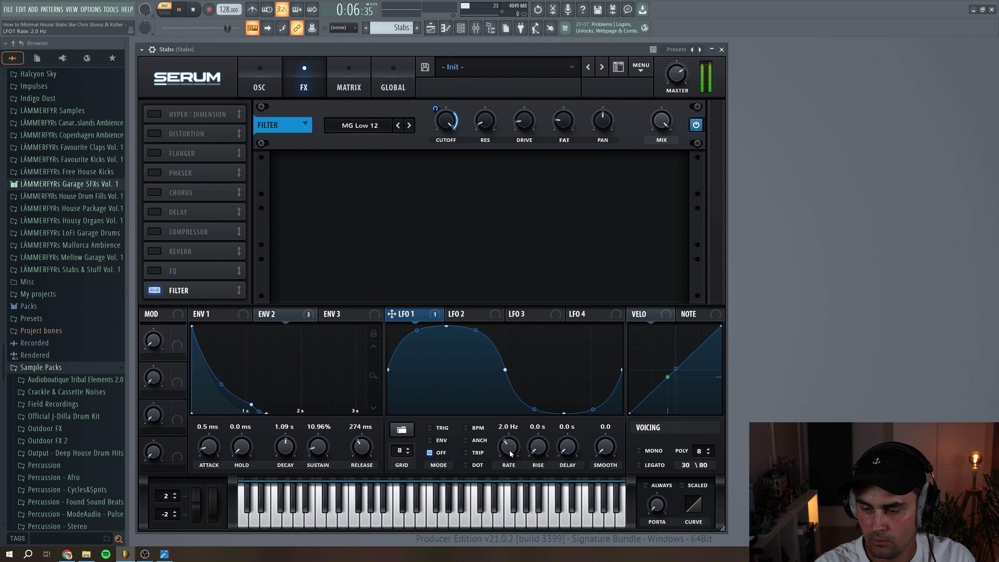
pyautogui.scroll(-5, 511, 453)
pyautogui.press('space')
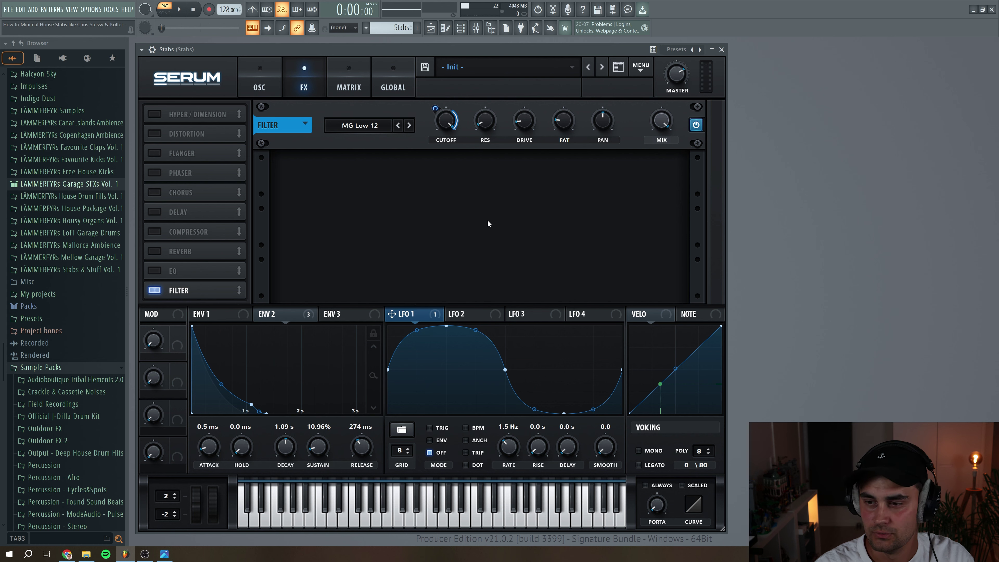
# Step: In Serum's matrix, route NoteOn Rand1 to Filter Fil Cutoff at a small amount of 2
pyautogui.click(272, 73)
pyautogui.click(349, 78)
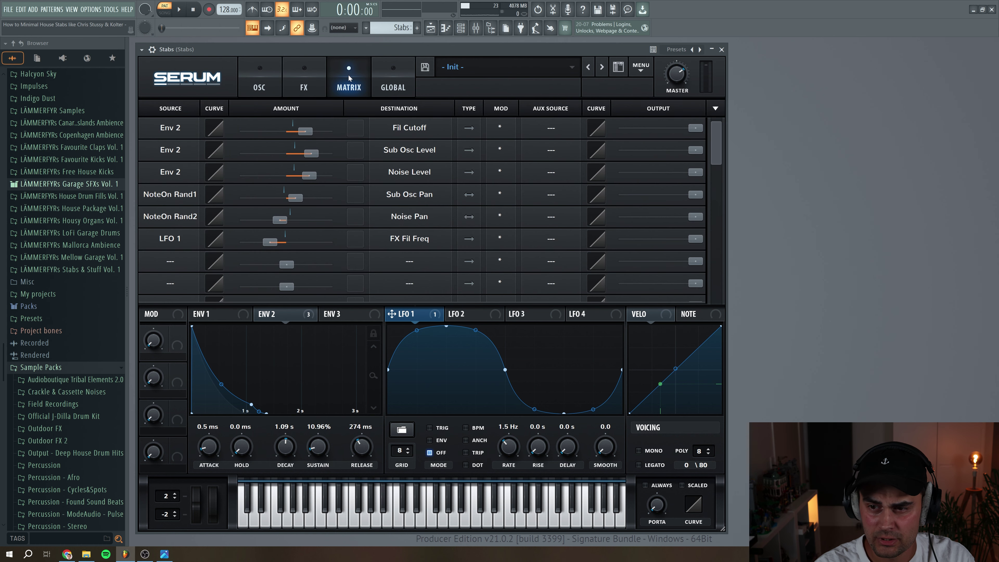
pyautogui.click(169, 270)
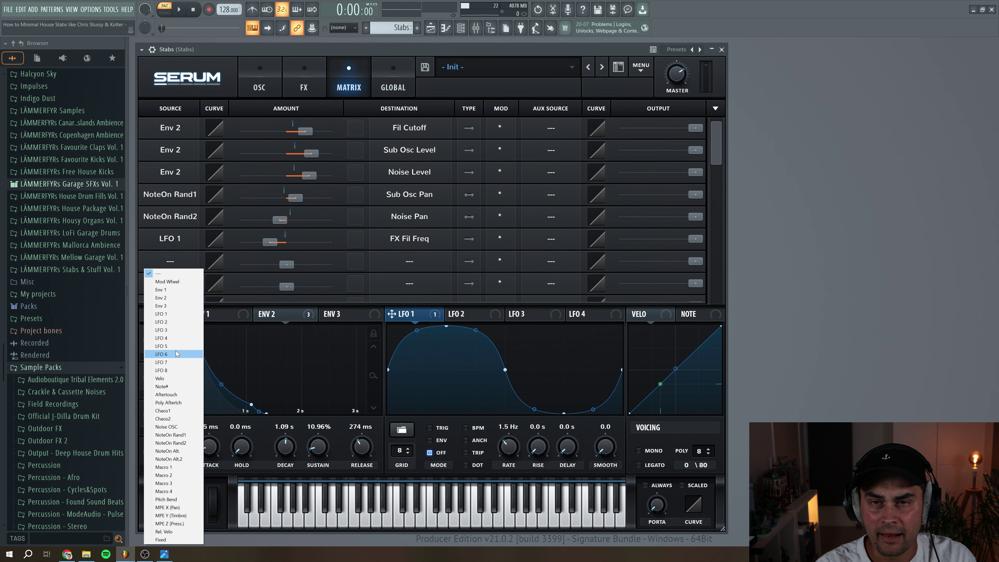
pyautogui.click(179, 436)
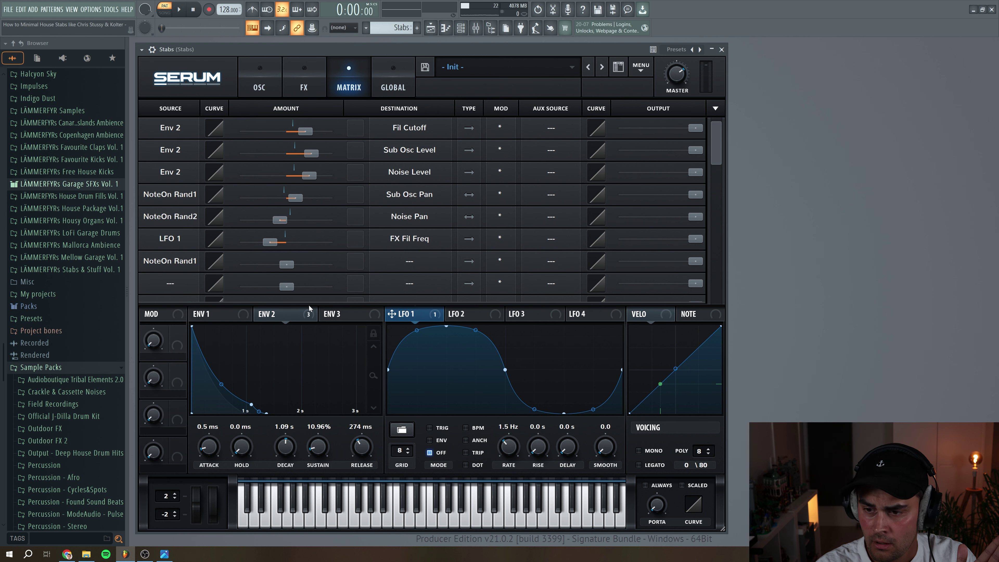
pyautogui.click(406, 263)
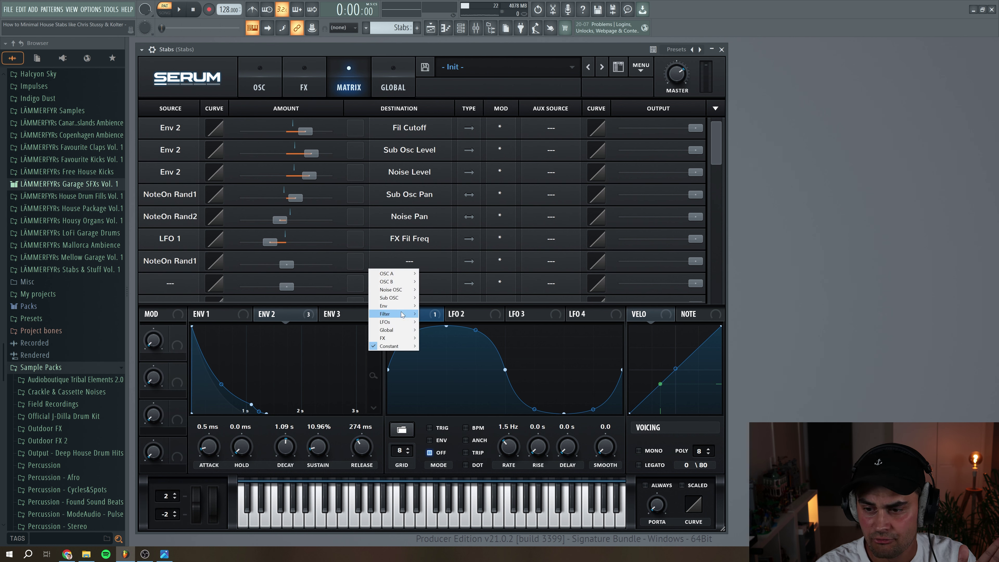
pyautogui.moveTo(402, 316)
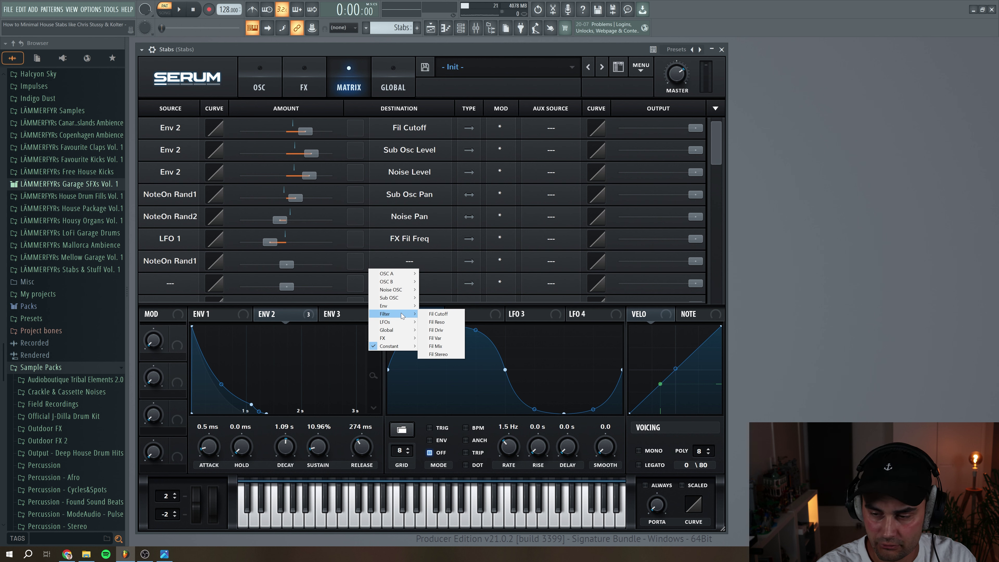
pyautogui.click(438, 314)
pyautogui.moveTo(286, 264); pyautogui.dragTo(292, 264)
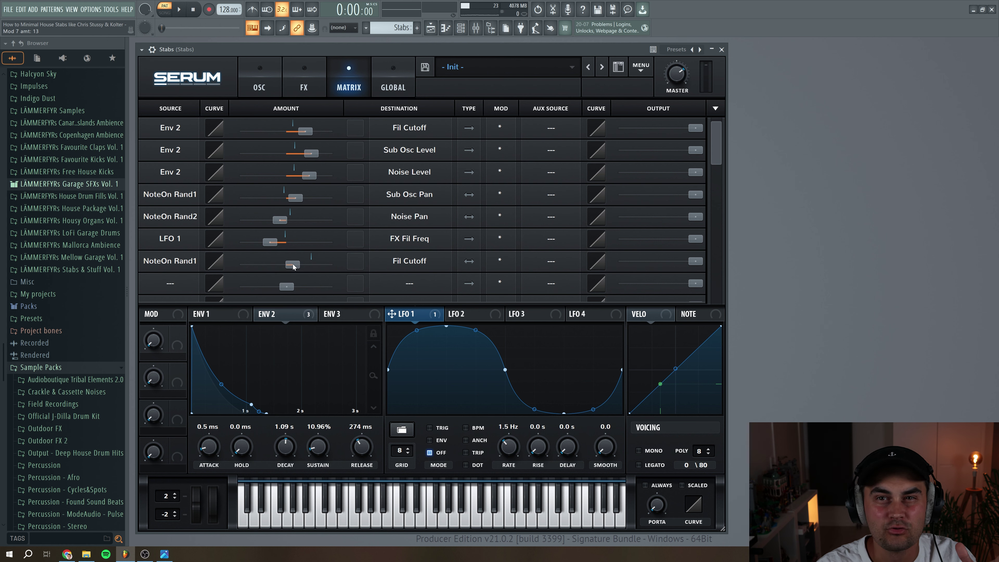
pyautogui.click(259, 87)
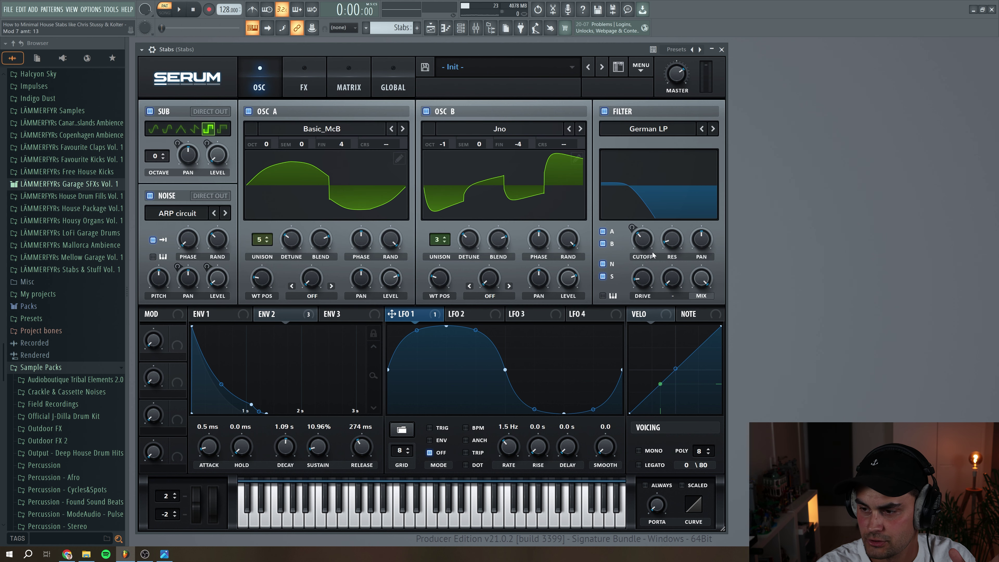
pyautogui.press('space')
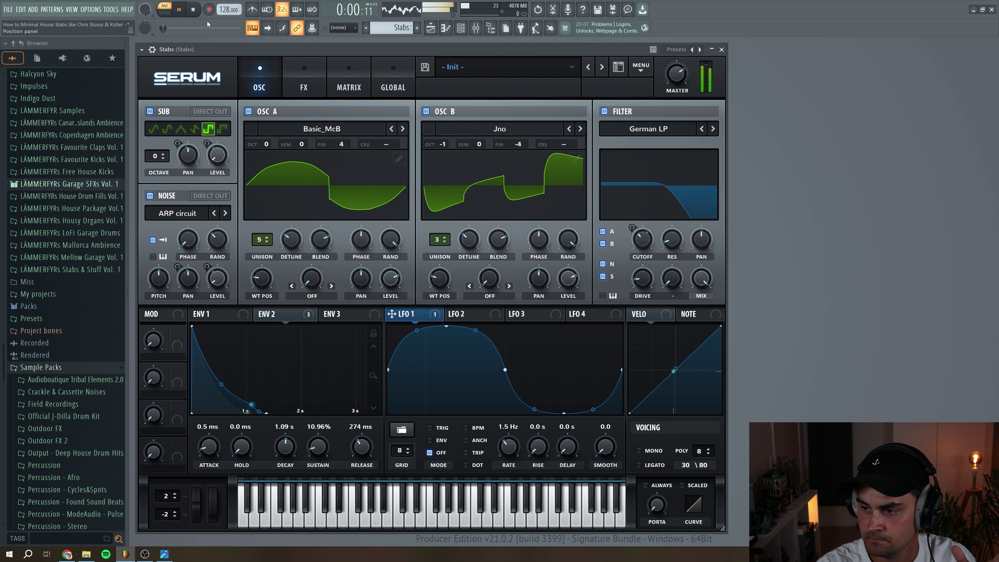
pyautogui.moveTo(642, 244)
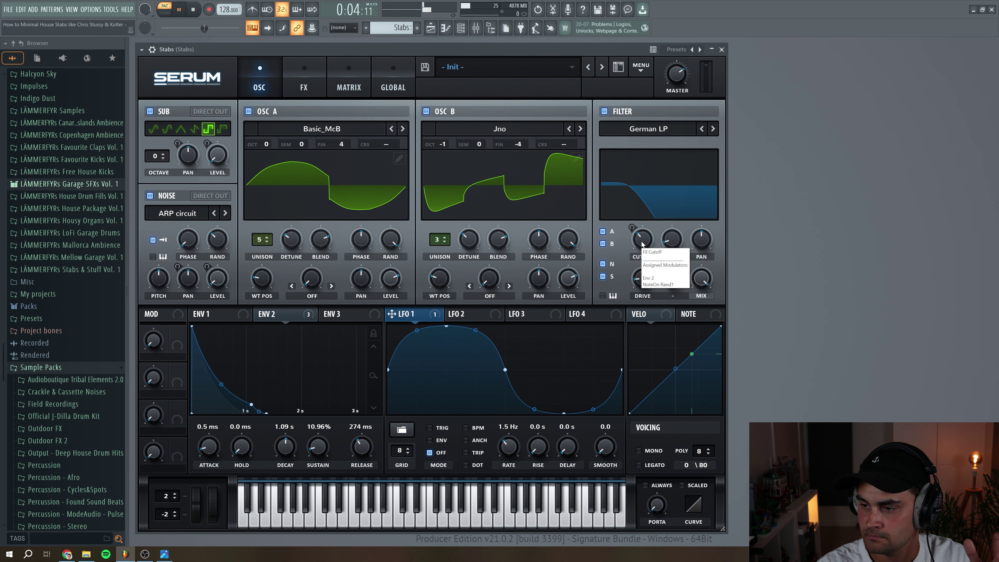
pyautogui.press('space')
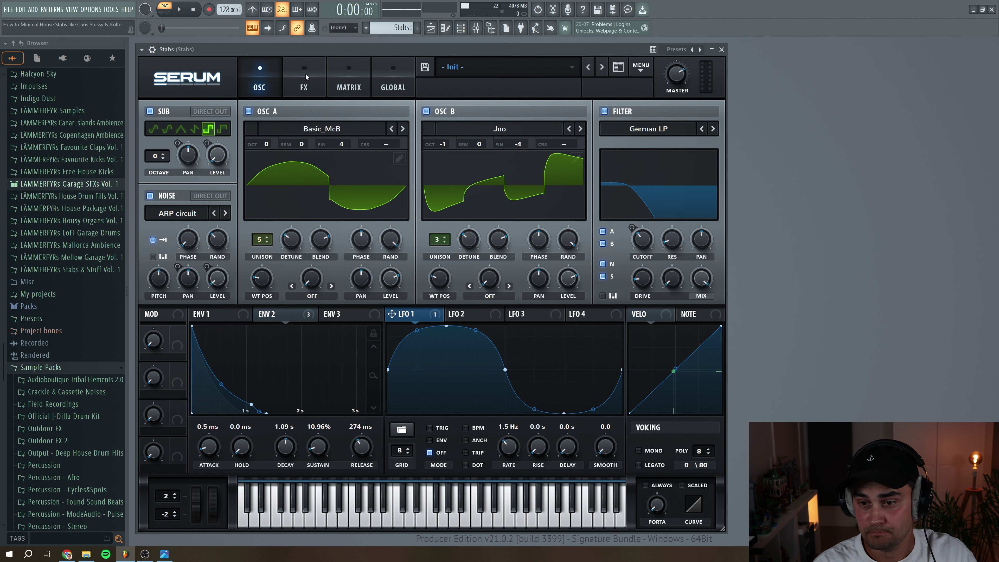
# Step: Load the User 'random' shape into Serum's LFO 2
pyautogui.click(472, 314)
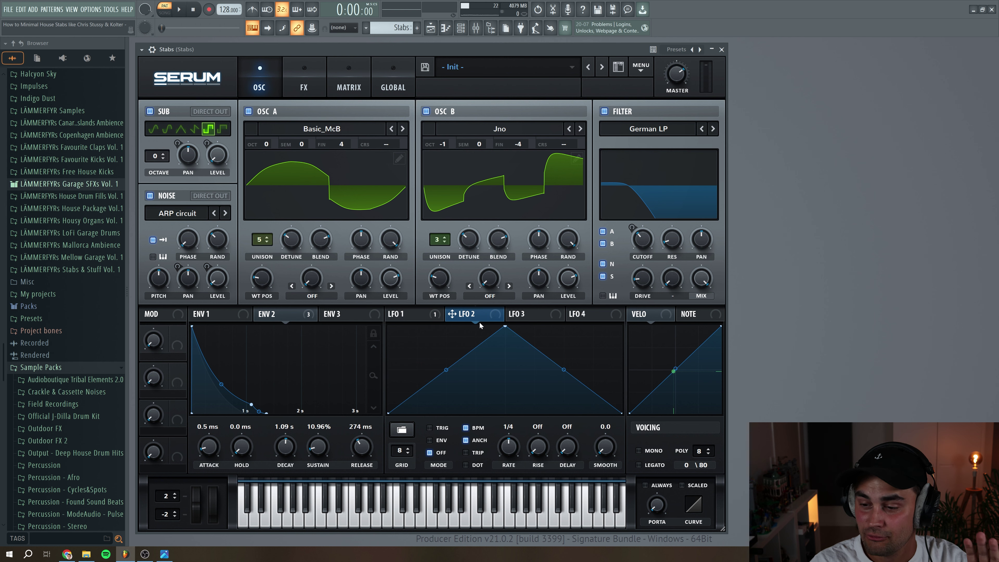
pyautogui.click(401, 430)
pyautogui.moveTo(420, 454)
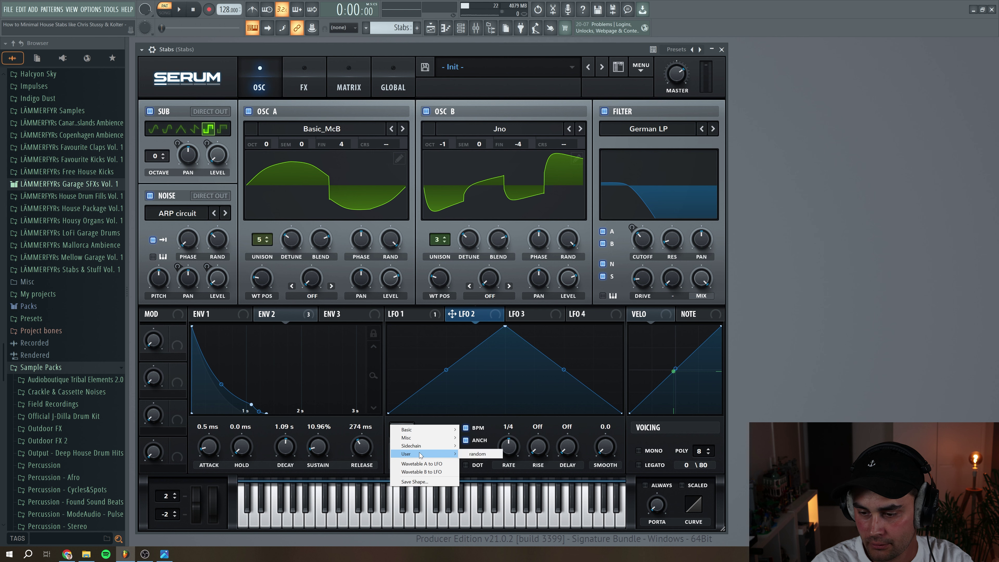
pyautogui.click(477, 454)
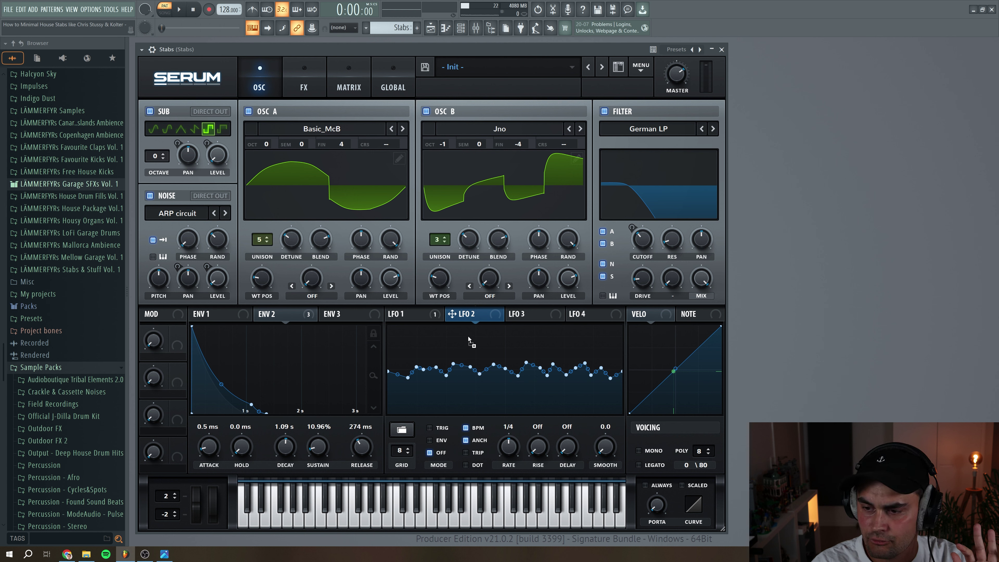
# Step: Assign LFO 2 to the coarse pitch of OSC B and OSC A, with OSC A depth at 2
pyautogui.moveTo(564, 144); pyautogui.dragTo(584, 156)
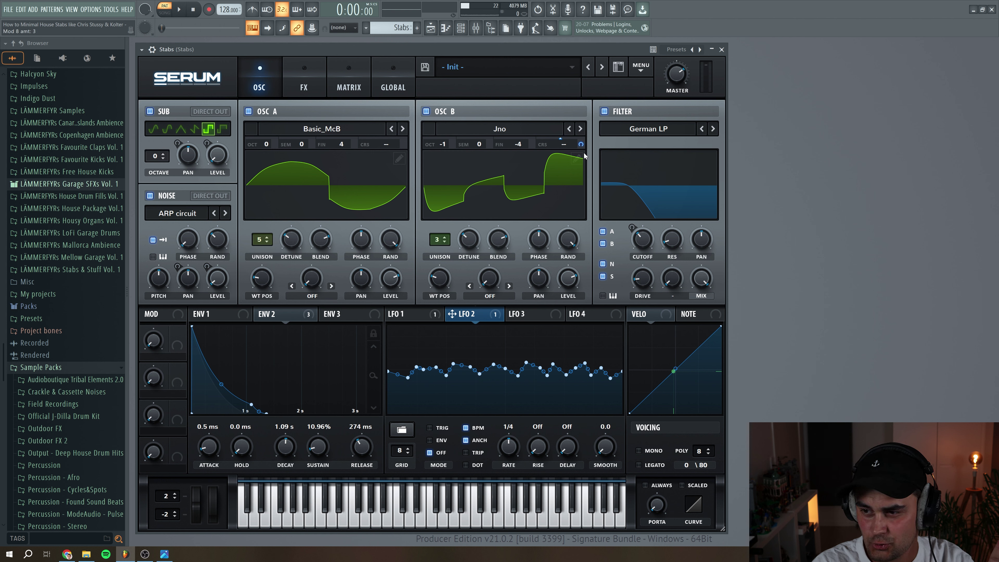
pyautogui.moveTo(439, 341); pyautogui.dragTo(403, 153)
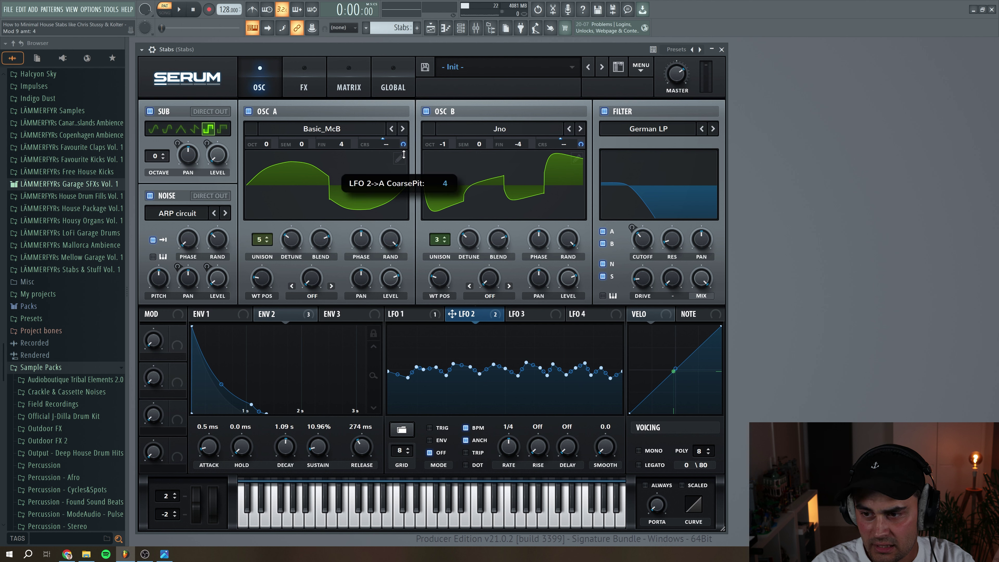
pyautogui.moveTo(403, 156); pyautogui.dragTo(403, 157)
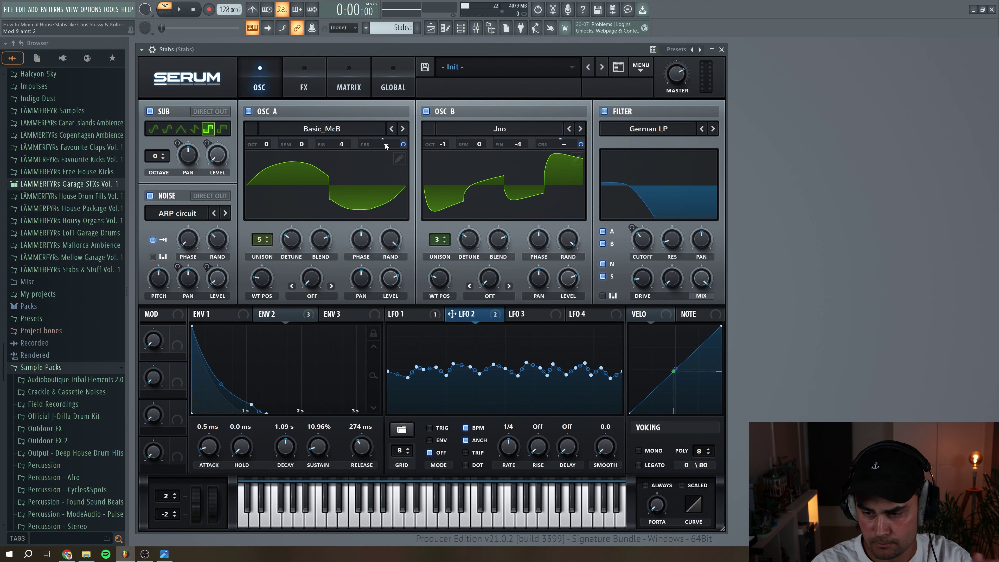
# Step: Turn off LFO 2's tempo sync at a slow Hz rate and raise its OSC B pitch depth to 25 during playback
pyautogui.click(466, 429)
pyautogui.moveTo(511, 446); pyautogui.dragTo(512, 462)
pyautogui.press('space')
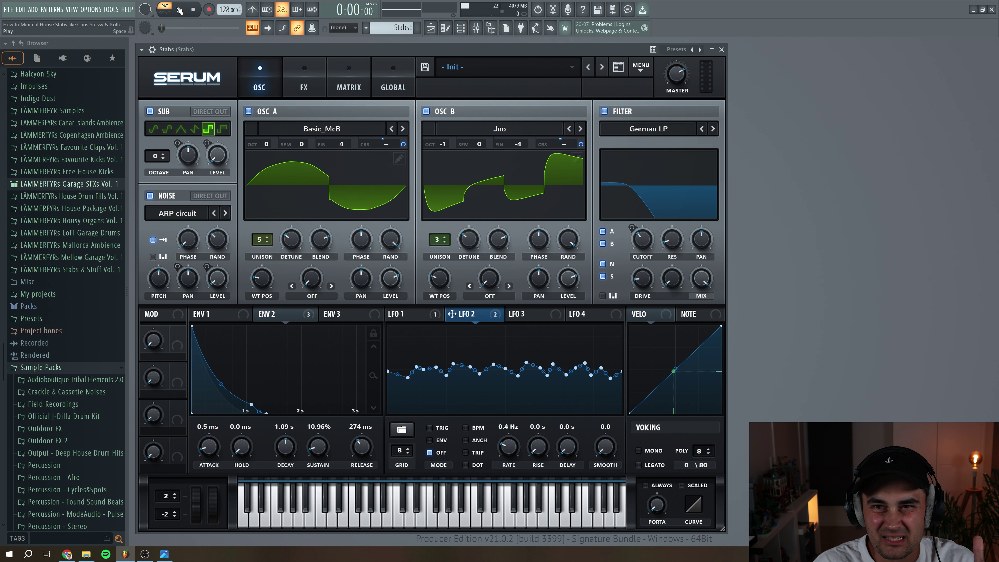
pyautogui.moveTo(564, 145); pyautogui.dragTo(585, 143)
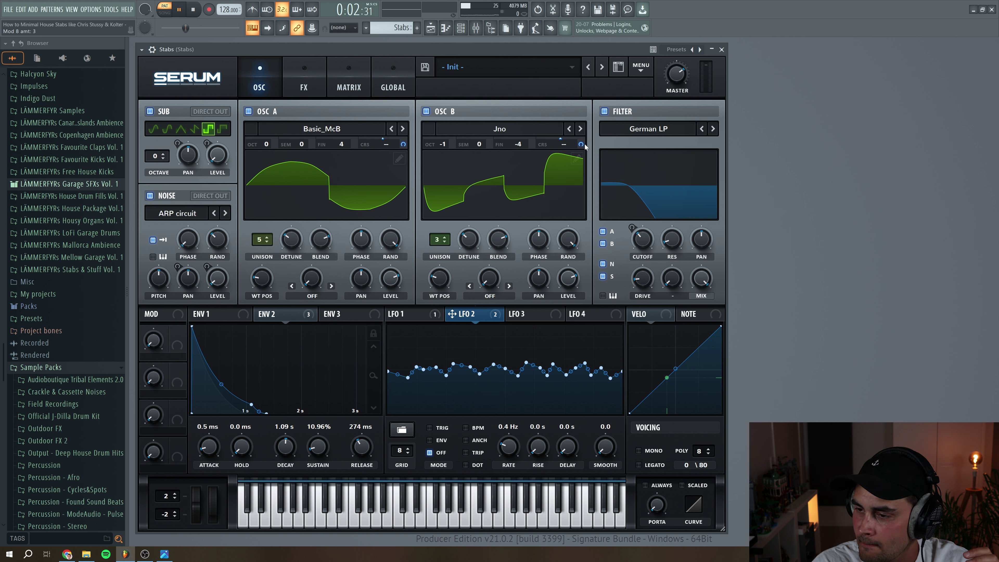
pyautogui.click(203, 8)
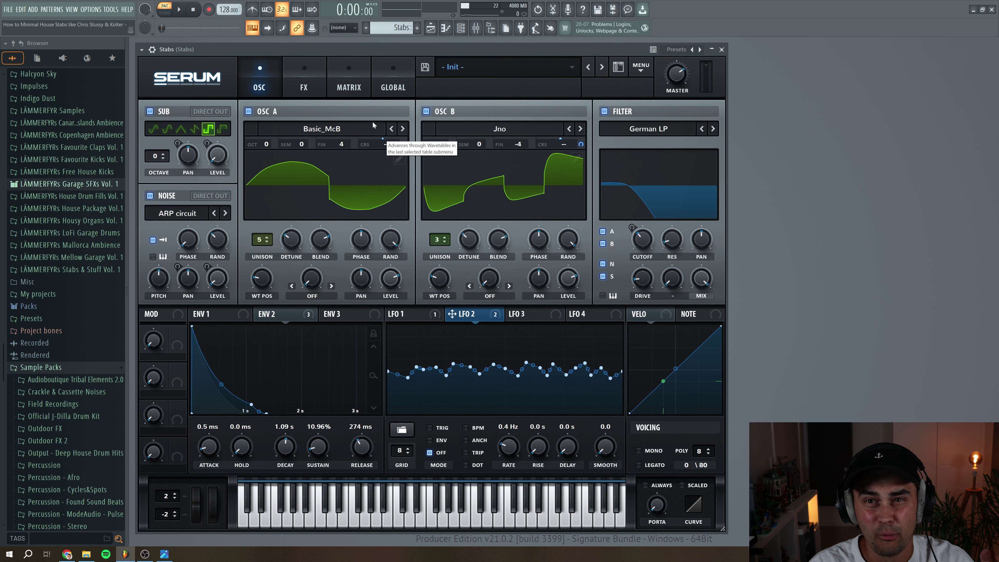
# Step: Enable Serum's Distortion effect and set its type to Downsample
pyautogui.click(310, 69)
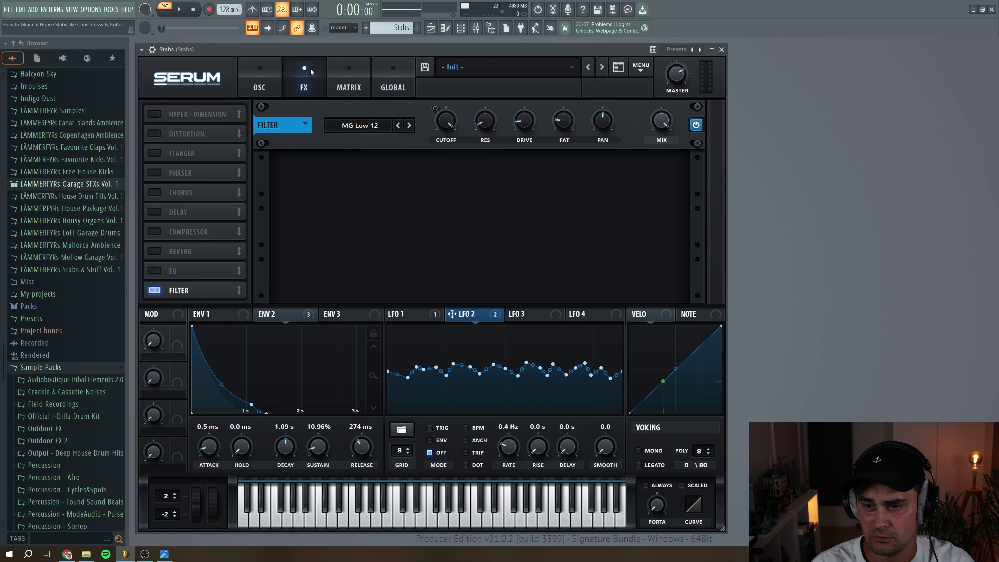
pyautogui.click(153, 133)
pyautogui.click(356, 127)
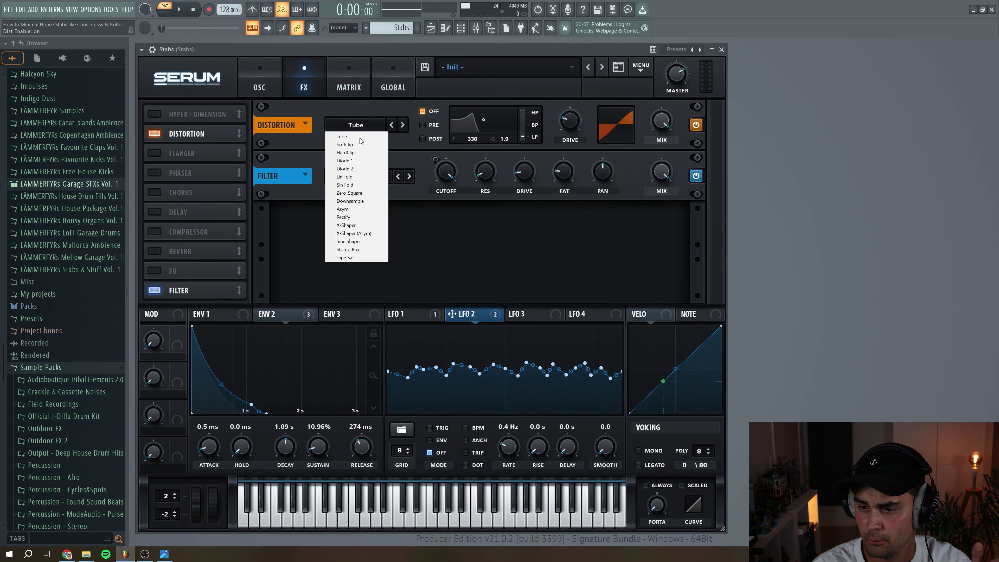
pyautogui.click(362, 202)
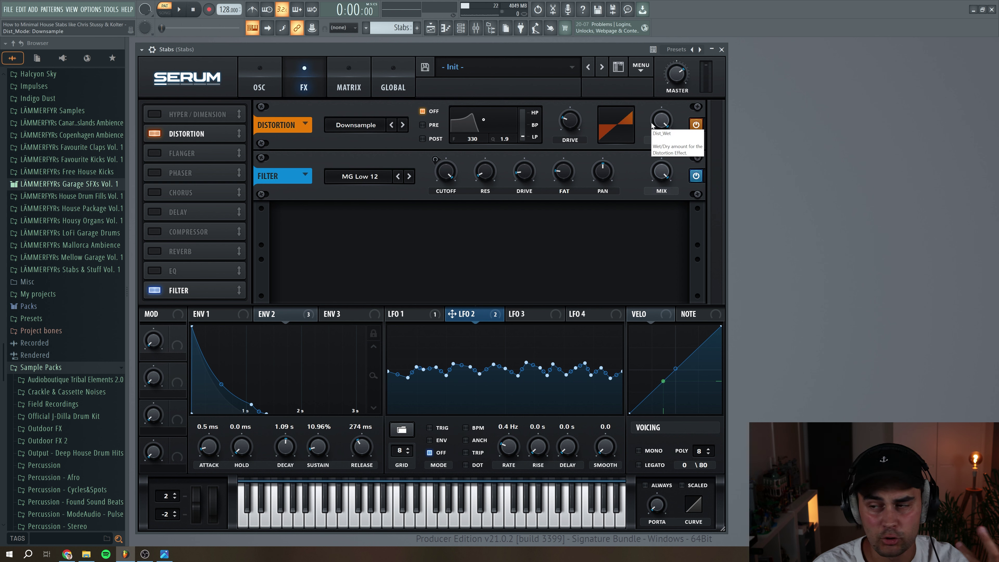
# Step: Audition the stab while lowering the distortion mix to about 17%
pyautogui.click(179, 11)
pyautogui.moveTo(669, 122); pyautogui.dragTo(666, 166)
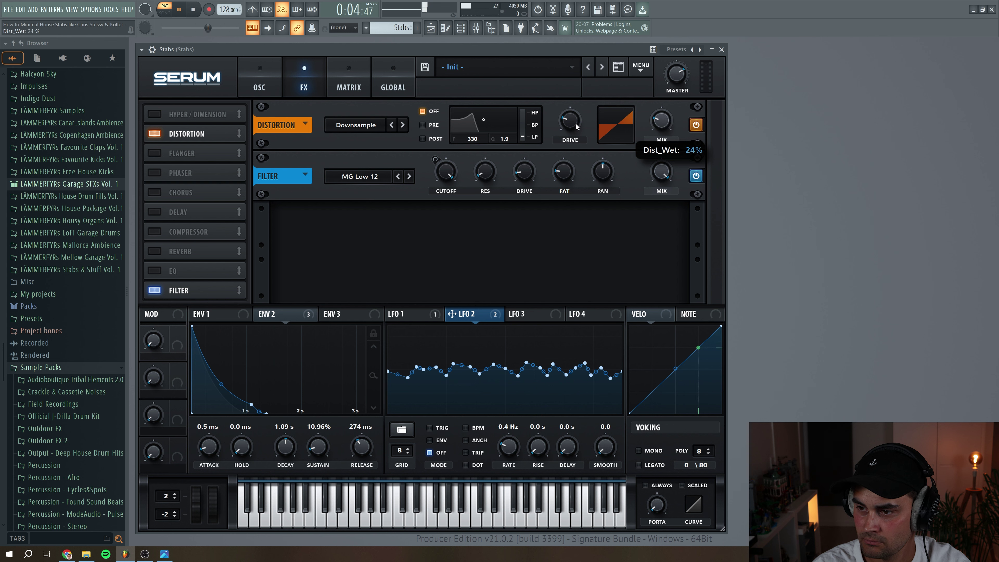
pyautogui.moveTo(576, 124)
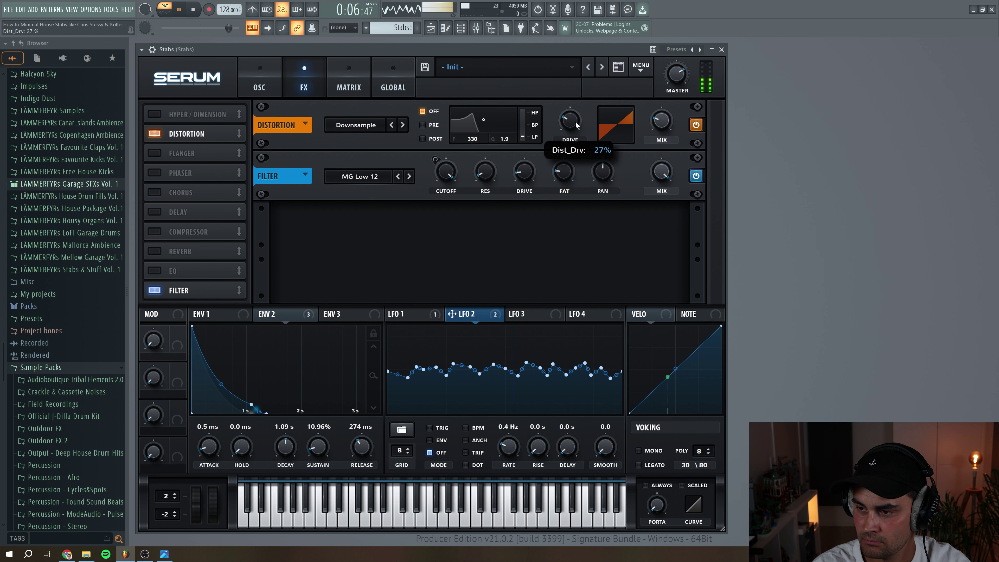
pyautogui.moveTo(659, 122)
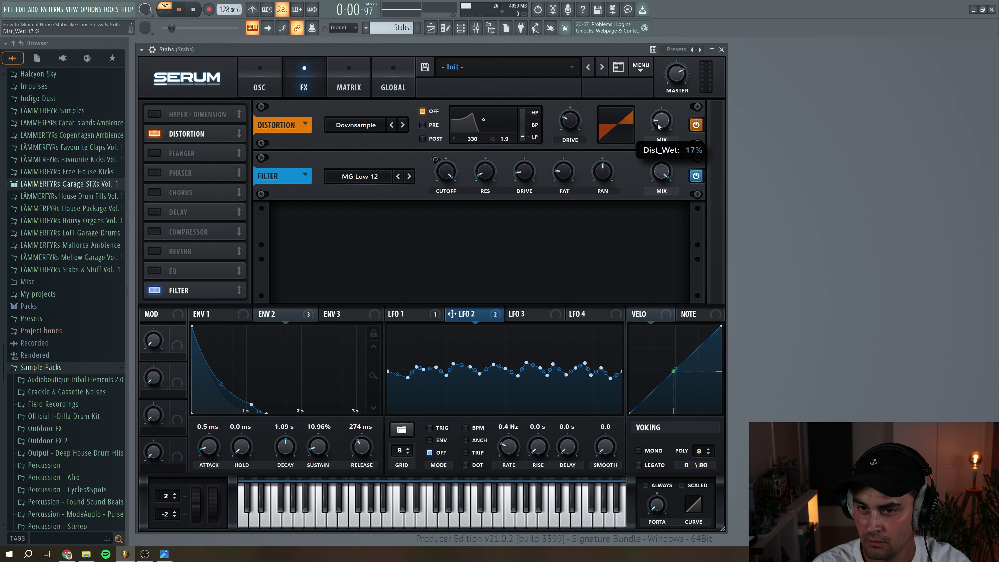
pyautogui.moveTo(659, 122); pyautogui.dragTo(661, 126)
pyautogui.press('space')
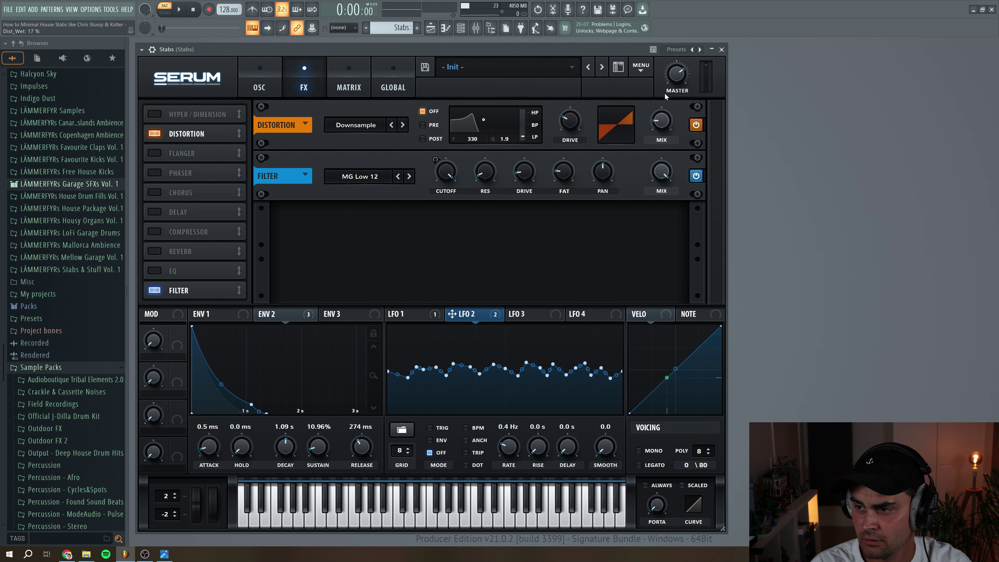
pyautogui.moveTo(683, 76)
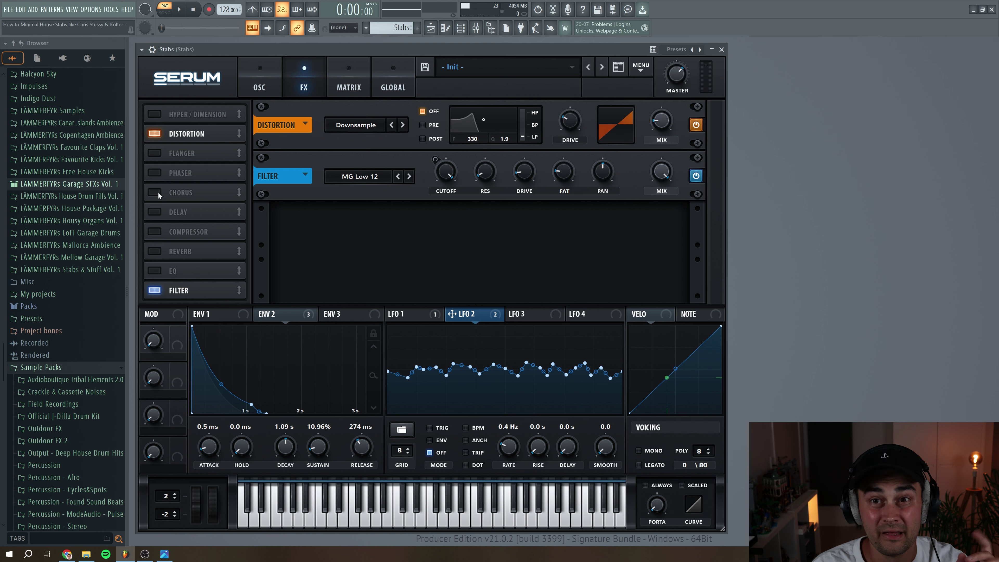
# Step: Enable Chorus right after the distortion with its mix at 24%, then audition it
pyautogui.click(184, 194)
pyautogui.moveTo(186, 197); pyautogui.dragTo(186, 155)
pyautogui.moveTo(668, 175); pyautogui.dragTo(664, 187)
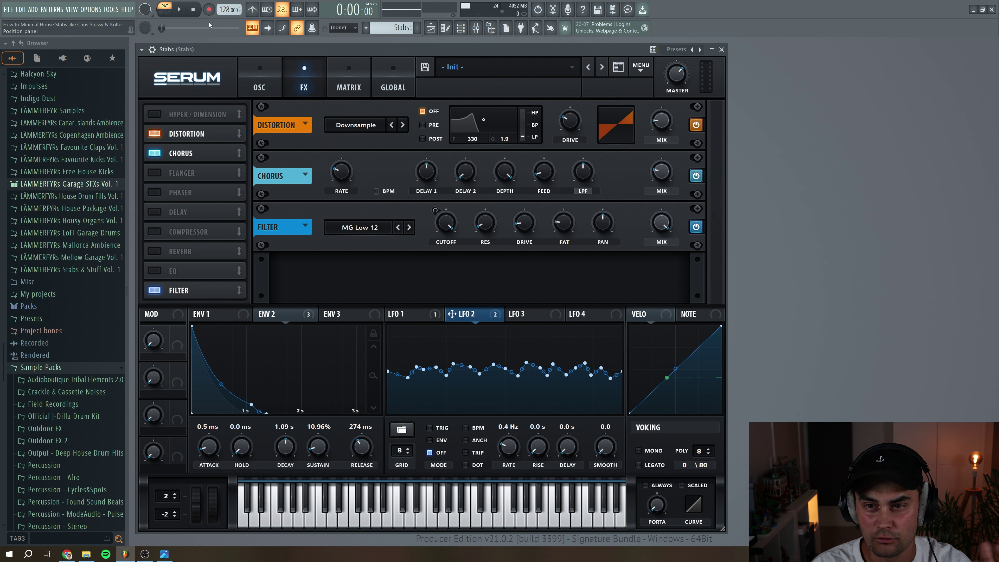
pyautogui.click(179, 10)
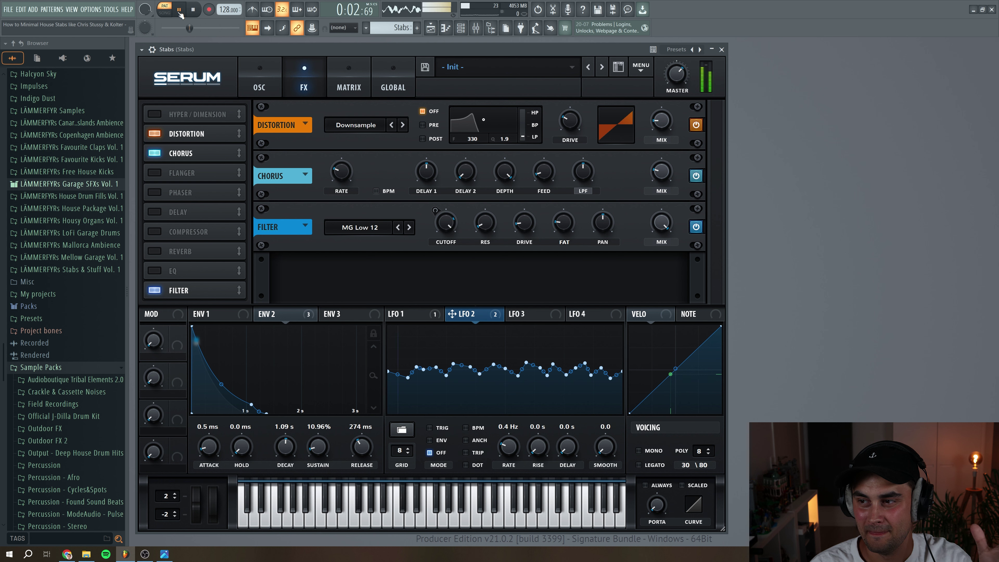
pyautogui.click(194, 9)
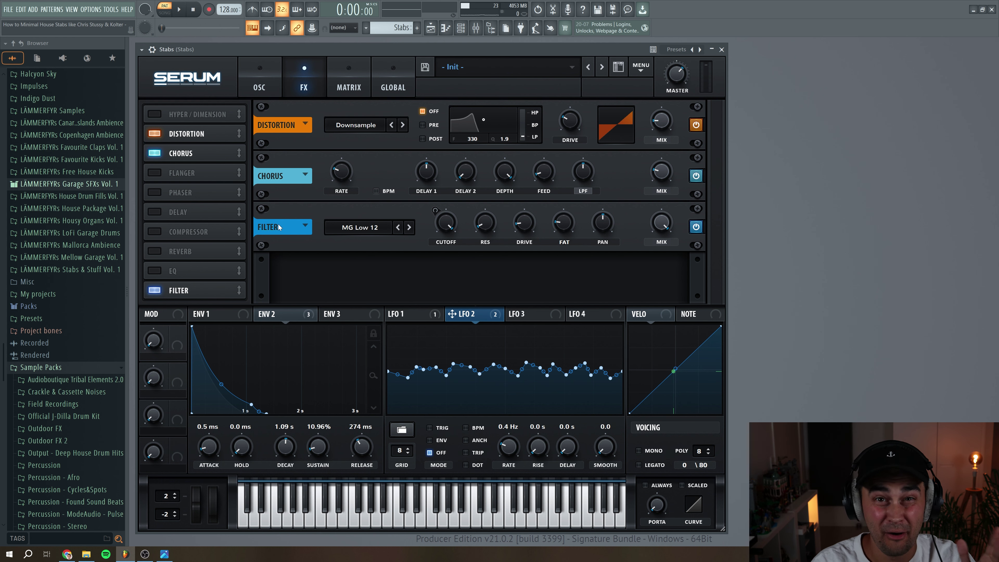
# Step: Enable Delay after the filter, set left time 1/8 in ping-pong mode, and raise its filter band
pyautogui.click(155, 211)
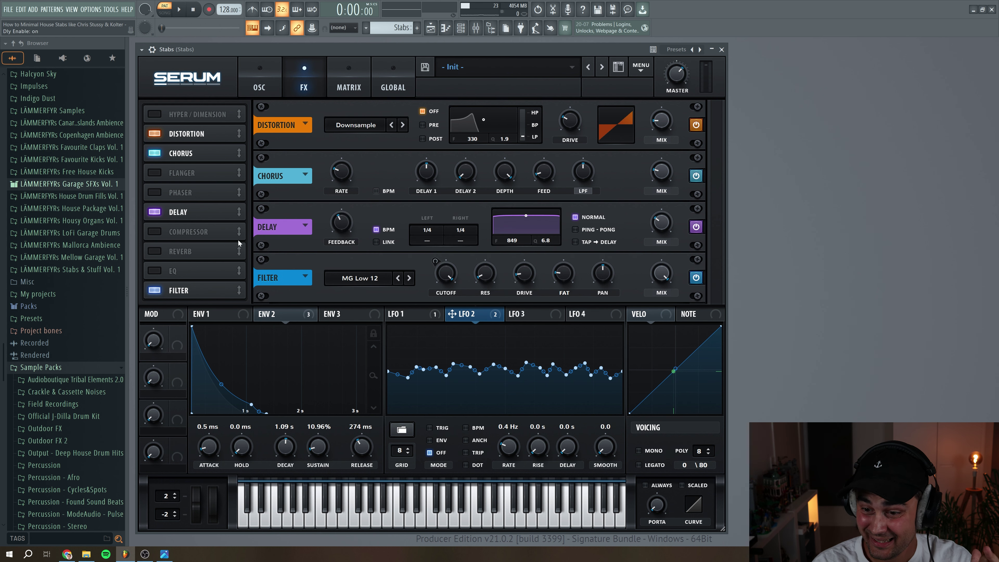
pyautogui.moveTo(215, 213); pyautogui.dragTo(211, 292)
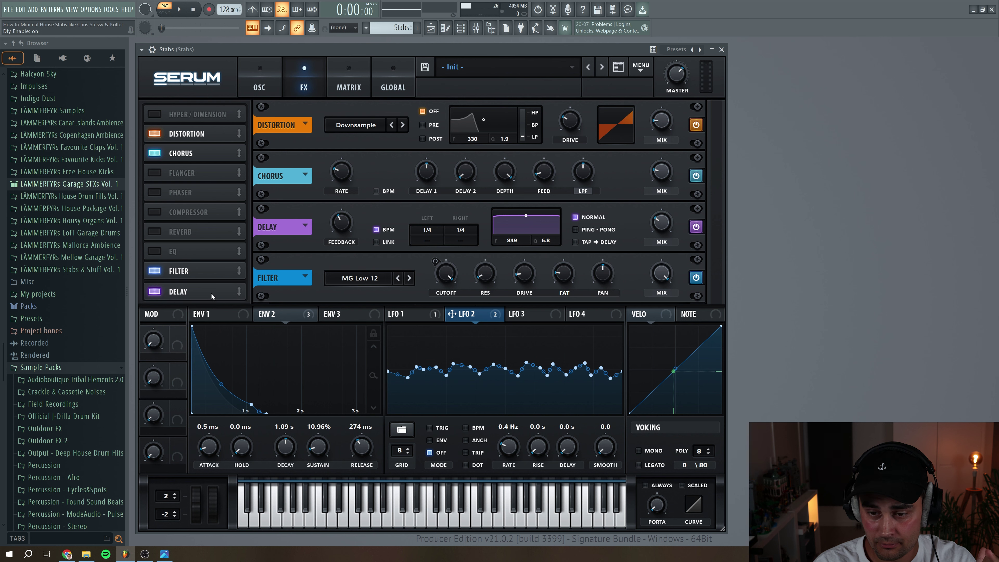
pyautogui.moveTo(433, 285); pyautogui.dragTo(415, 290)
pyautogui.click(576, 280)
pyautogui.moveTo(527, 270); pyautogui.dragTo(528, 275)
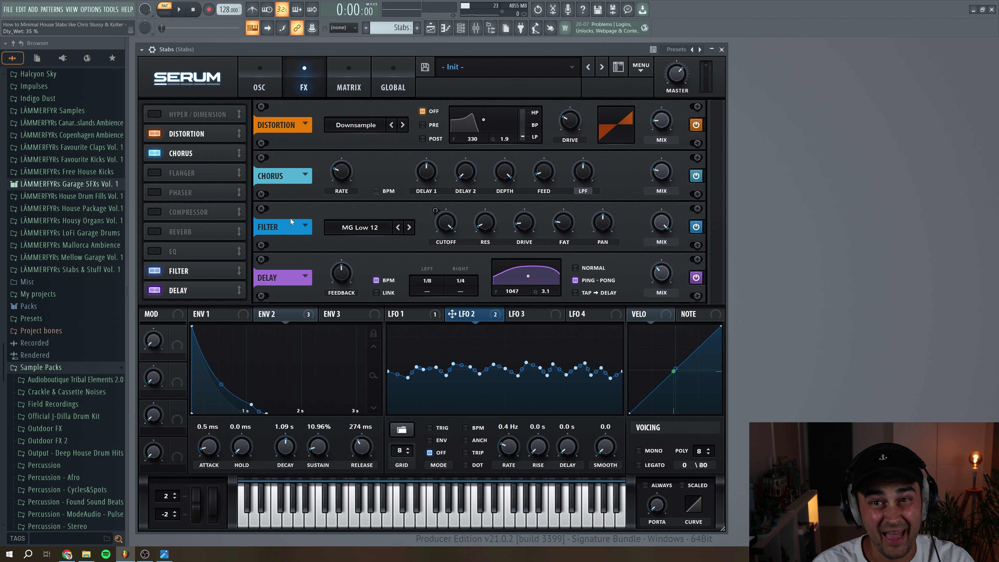
pyautogui.click(405, 314)
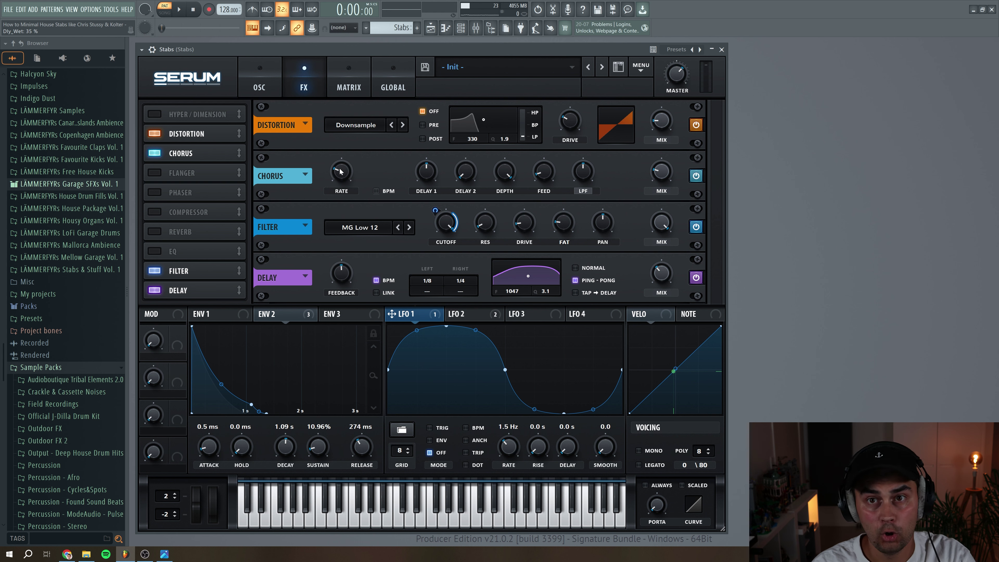
pyautogui.click(181, 8)
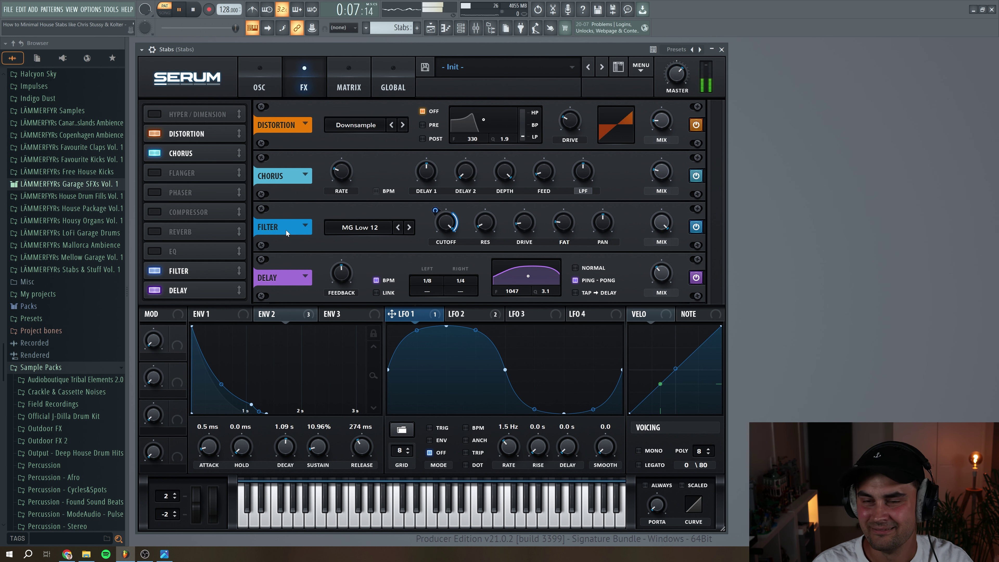
pyautogui.click(197, 13)
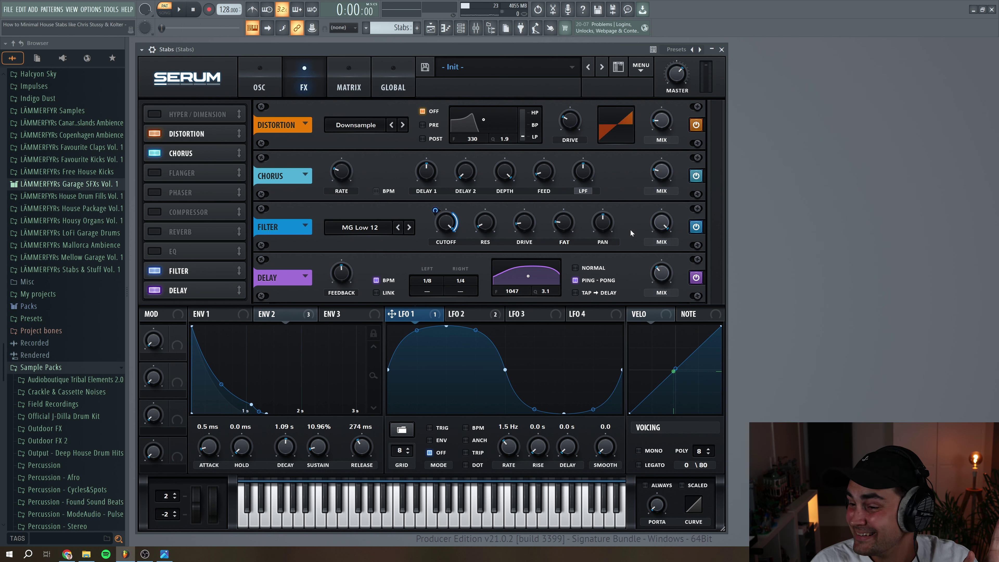
# Step: Enable the reverb last in the chain in Plate mode with size at 67%
pyautogui.click(152, 233)
pyautogui.moveTo(181, 232); pyautogui.dragTo(185, 297)
pyautogui.click(330, 272)
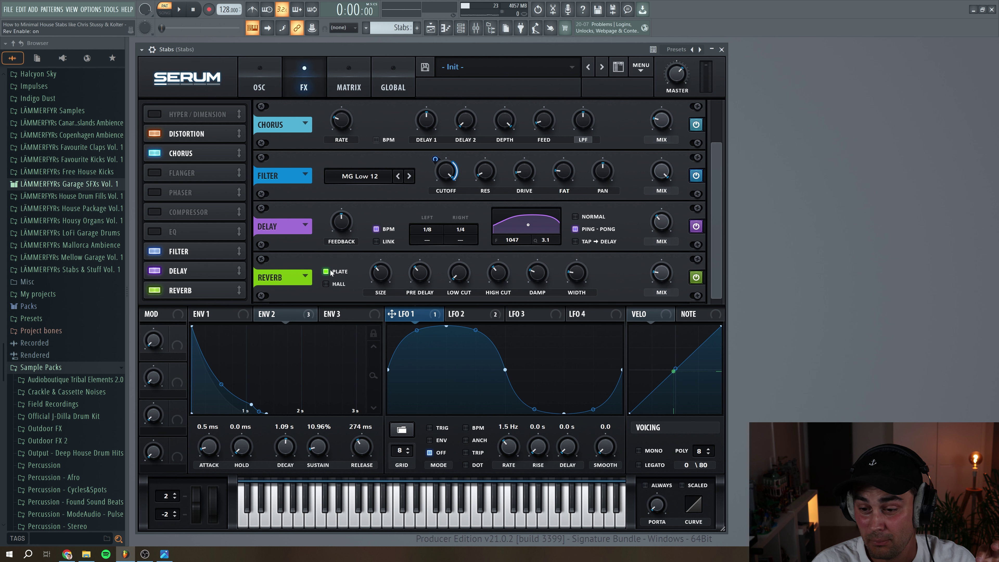
pyautogui.moveTo(377, 280); pyautogui.dragTo(419, 283)
# Step: Set the reverb's low cut to 24%, width to 78% and mix to 42%, then audition
pyautogui.moveTo(460, 276); pyautogui.dragTo(500, 283)
pyautogui.moveTo(573, 281); pyautogui.dragTo(585, 257)
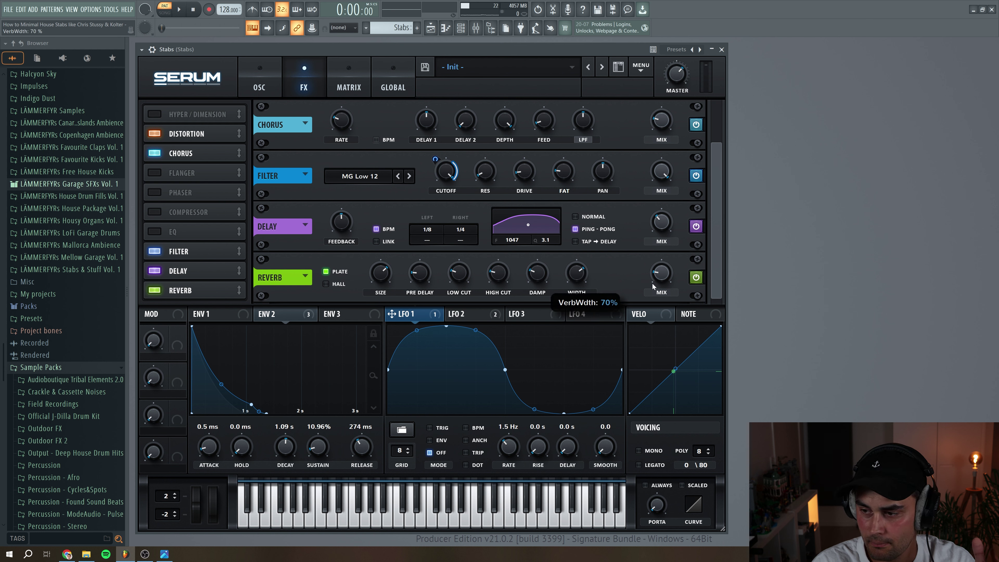
pyautogui.moveTo(663, 281)
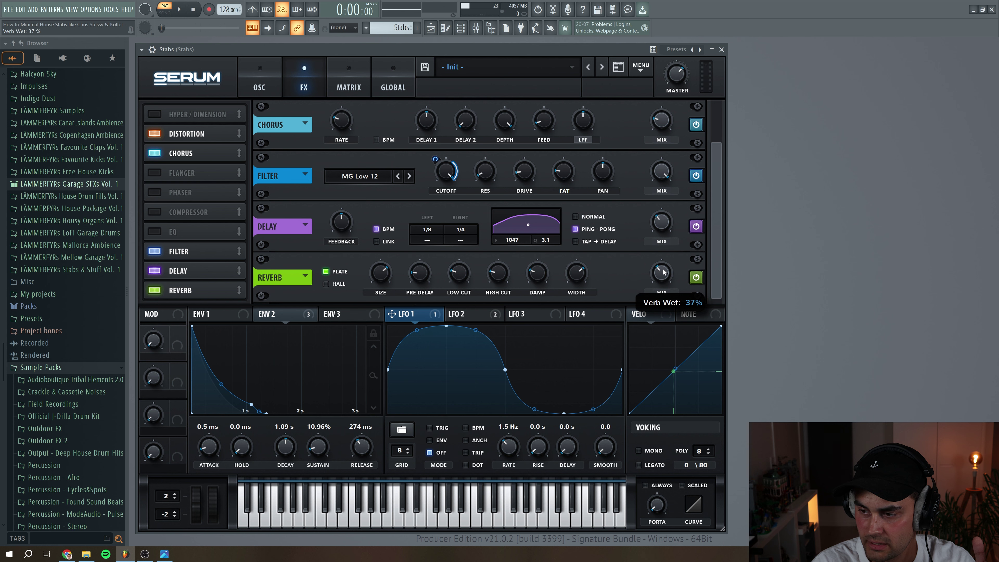
pyautogui.moveTo(663, 271); pyautogui.dragTo(664, 269)
pyautogui.click(179, 10)
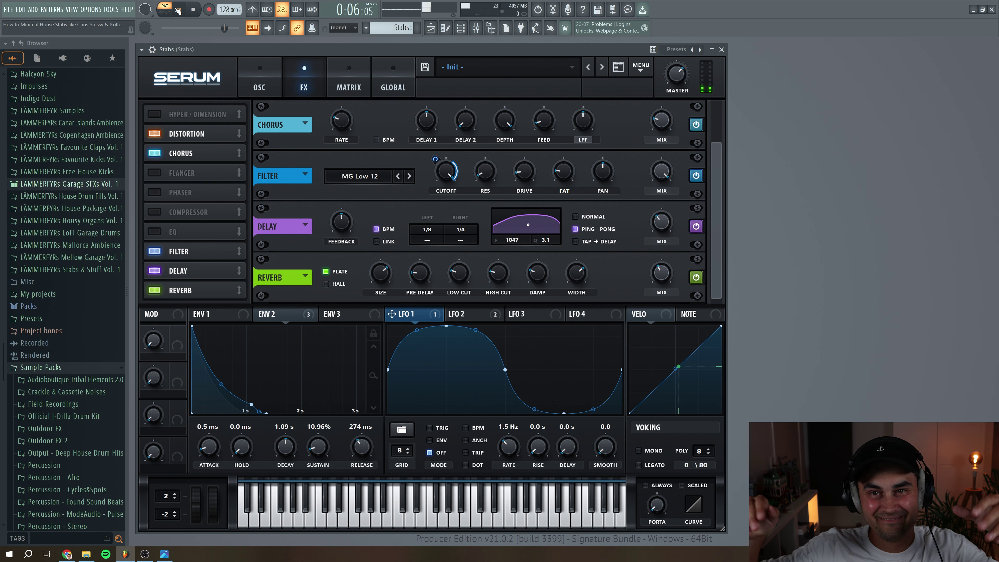
pyautogui.click(178, 11)
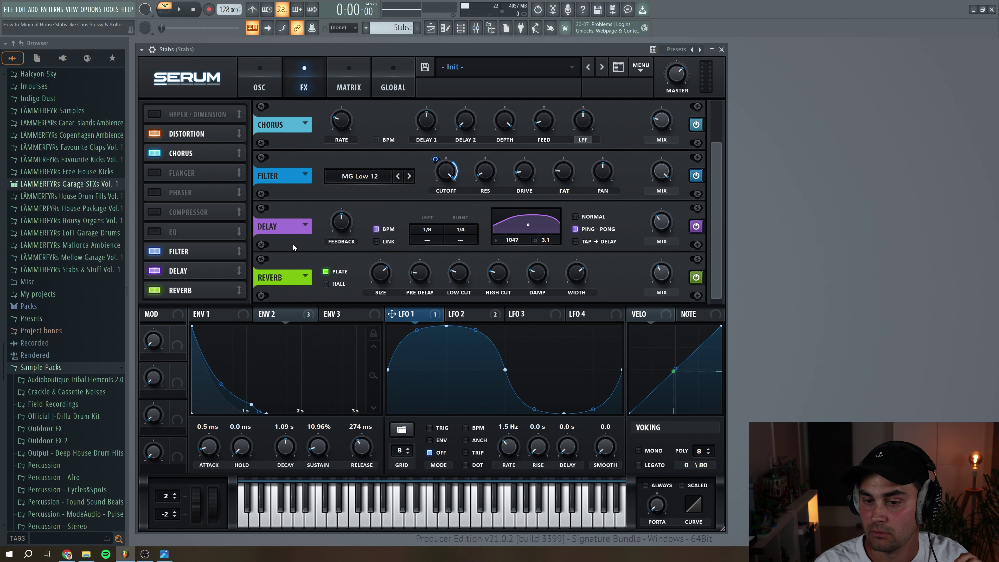
pyautogui.click(169, 216)
pyautogui.moveTo(169, 216); pyautogui.dragTo(185, 297)
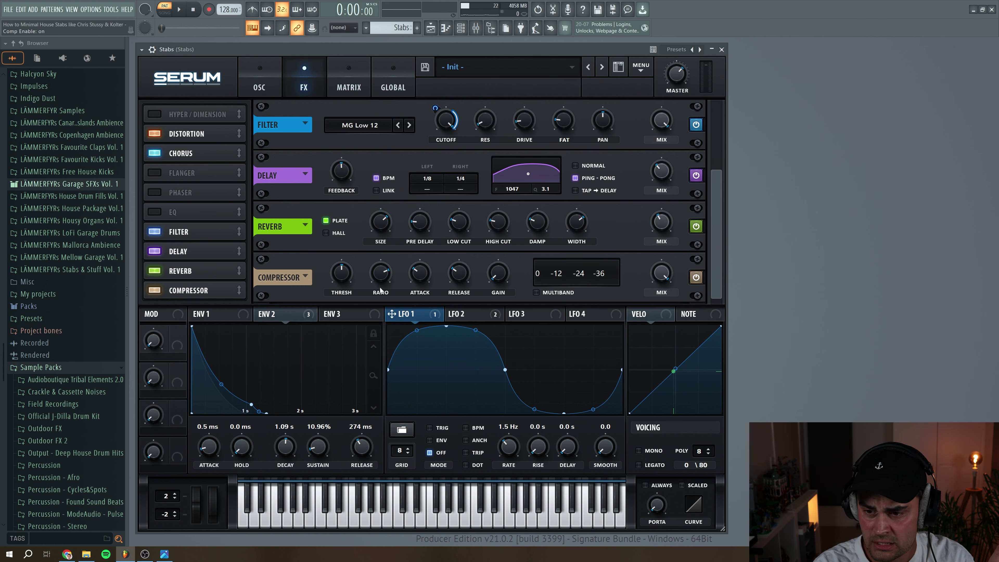
pyautogui.press('space')
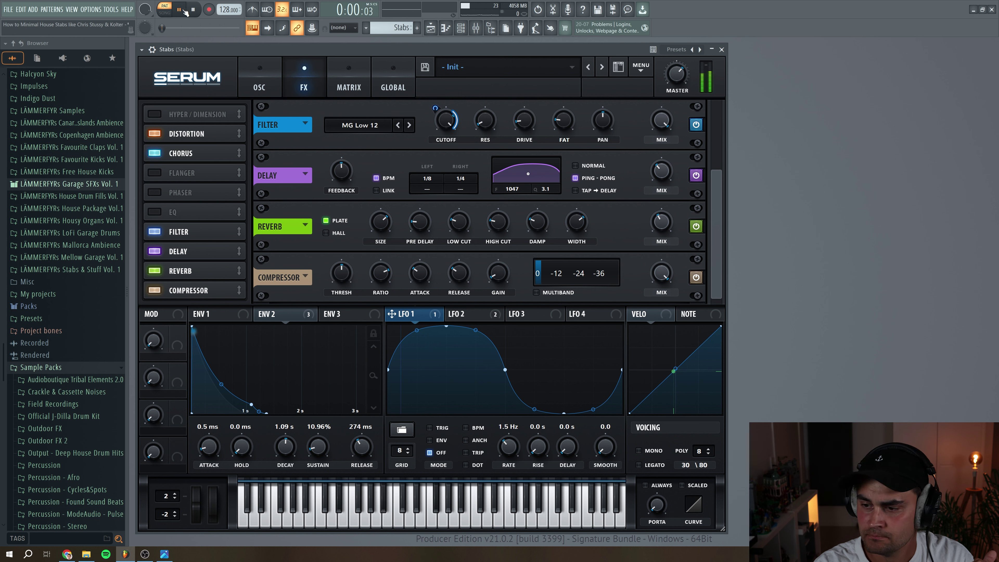
pyautogui.moveTo(502, 280); pyautogui.dragTo(501, 276)
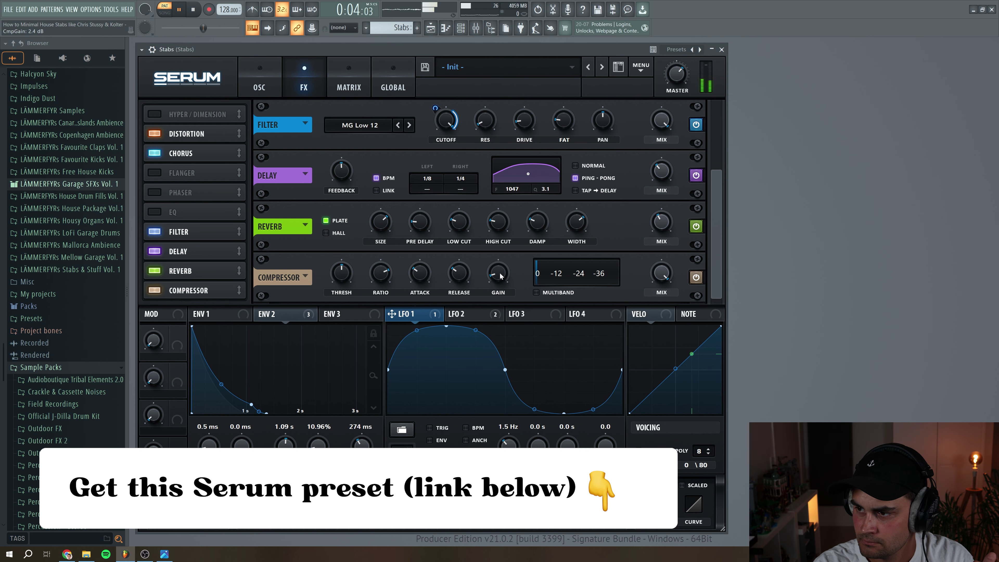
pyautogui.click(194, 10)
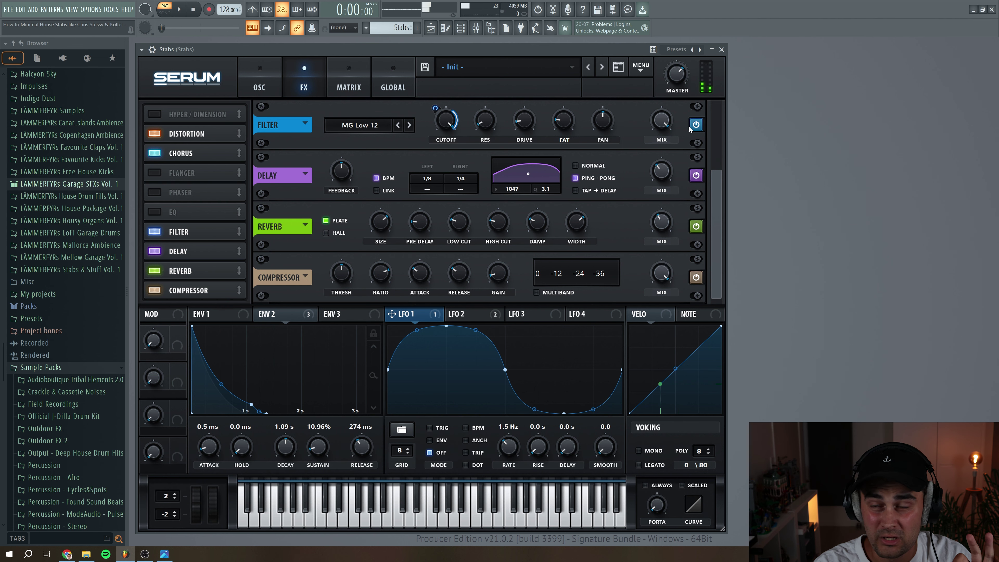
pyautogui.moveTo(678, 77)
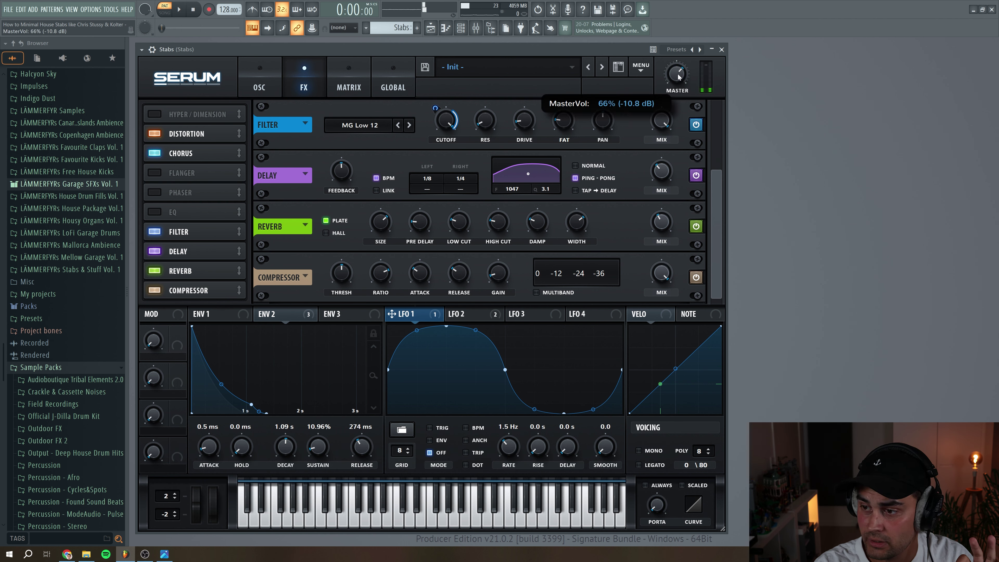
pyautogui.scroll(-1, 678, 77)
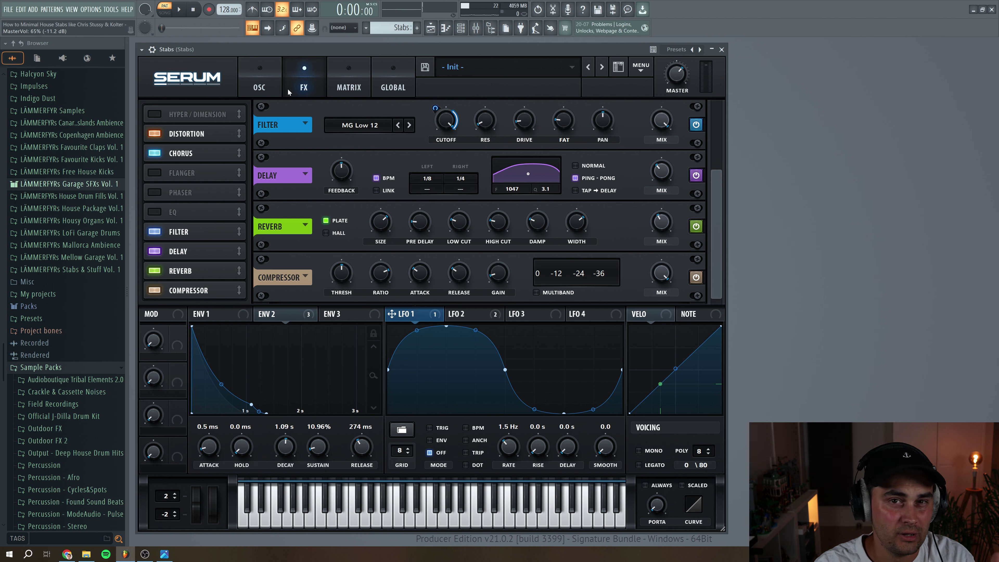
# Step: Enable the EQ last in the chain, with the low band at -6.5 dB and the high band at 3.6 dB
pyautogui.click(156, 212)
pyautogui.moveTo(173, 212); pyautogui.dragTo(192, 291)
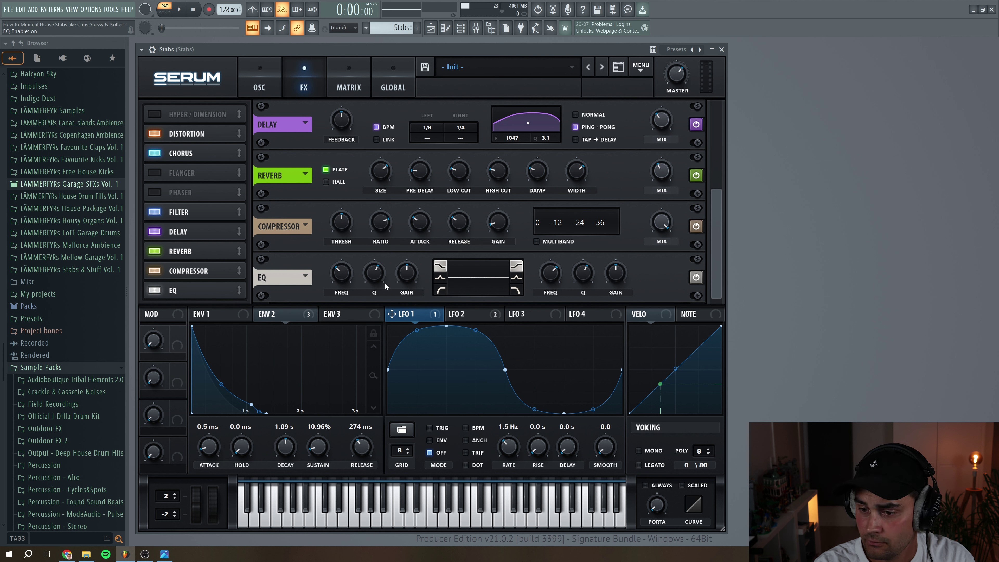
pyautogui.moveTo(405, 278); pyautogui.dragTo(375, 284)
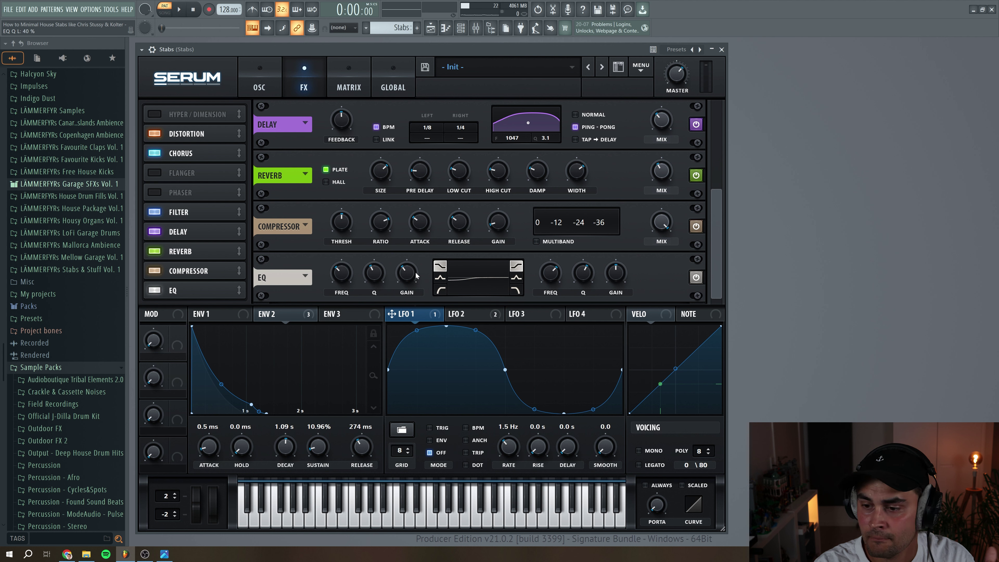
pyautogui.moveTo(615, 278); pyautogui.dragTo(615, 271)
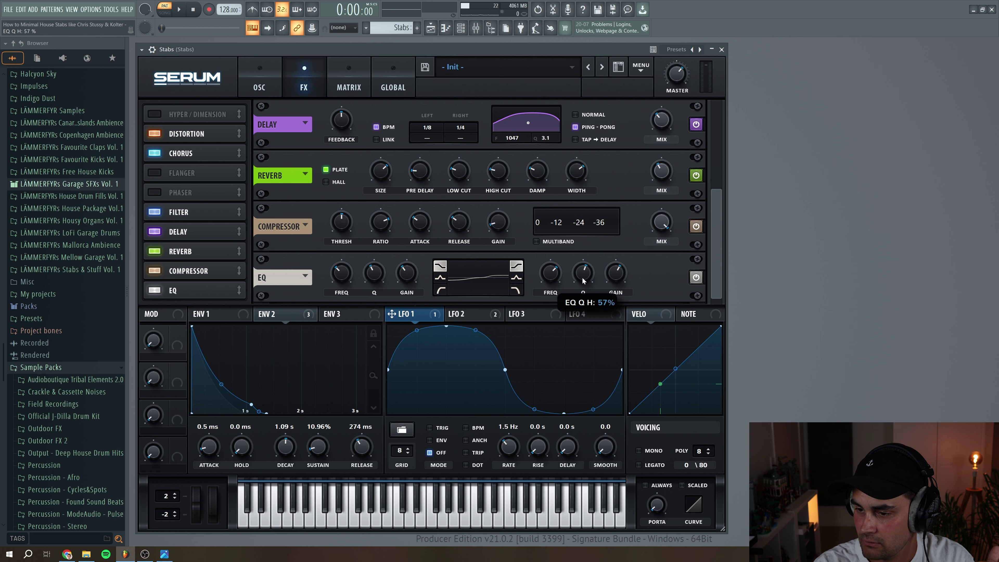
pyautogui.click(181, 11)
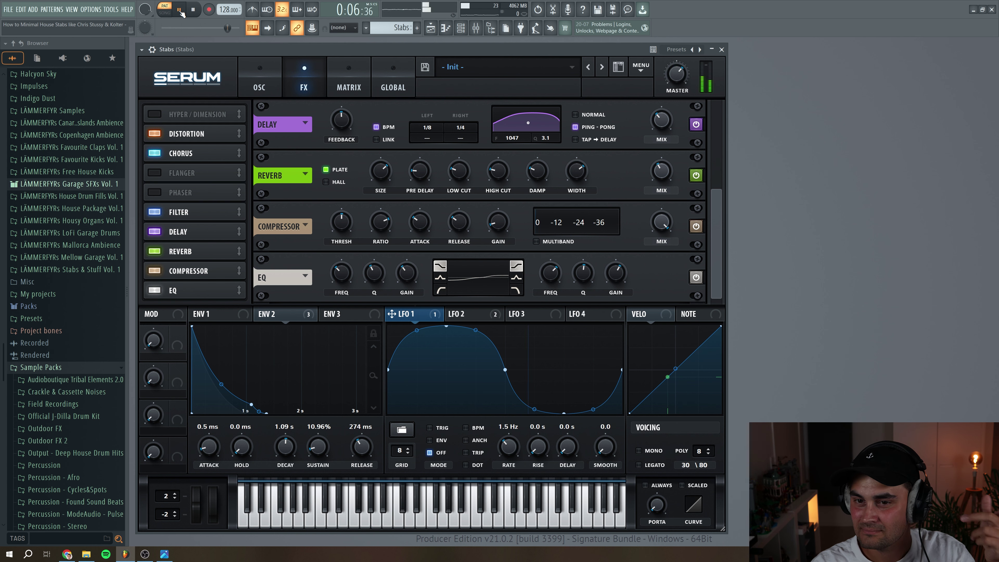
pyautogui.click(193, 12)
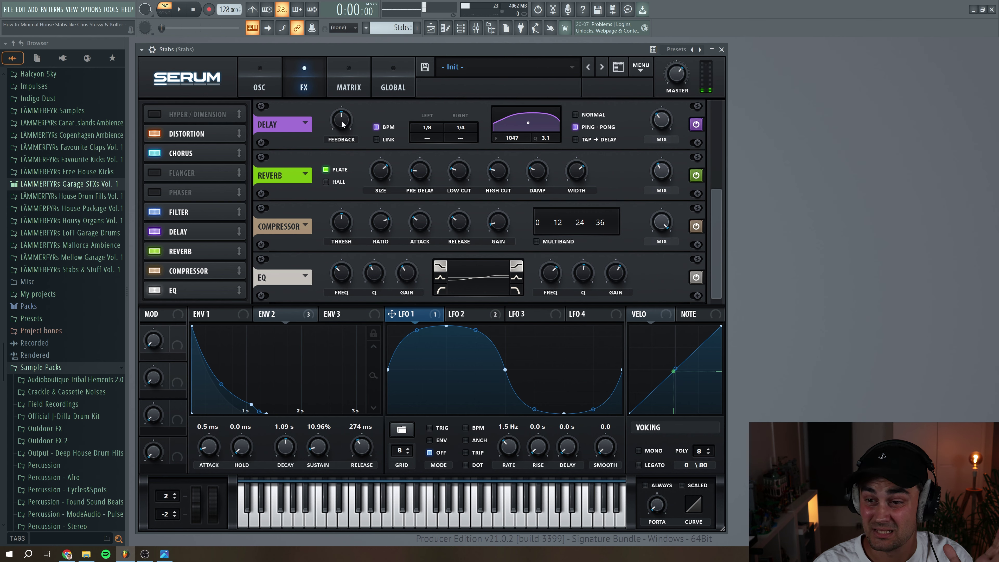
pyautogui.click(259, 87)
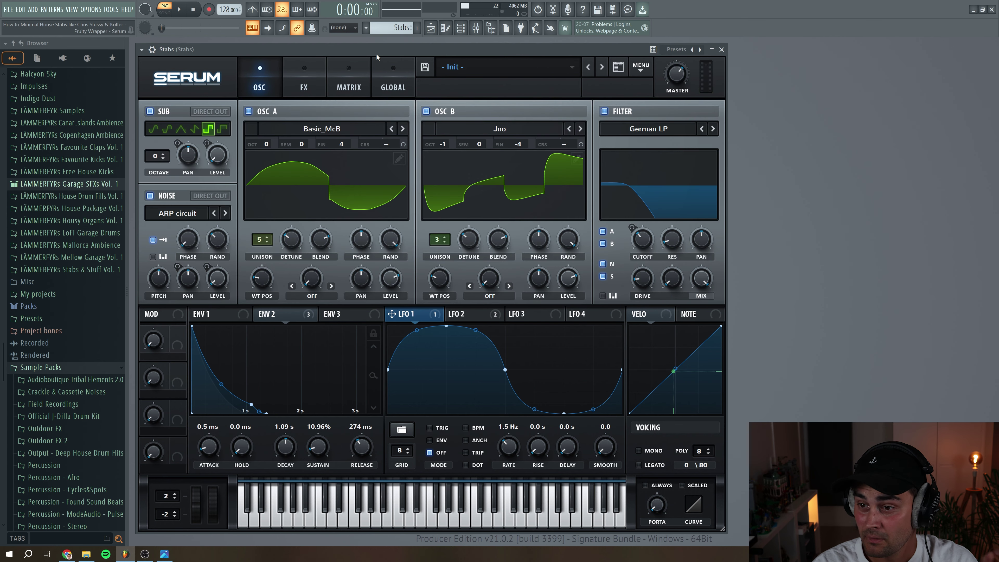
# Step: Show the mixer and bring up Ozone 9 Imager on the Stabs insert
pyautogui.click(476, 27)
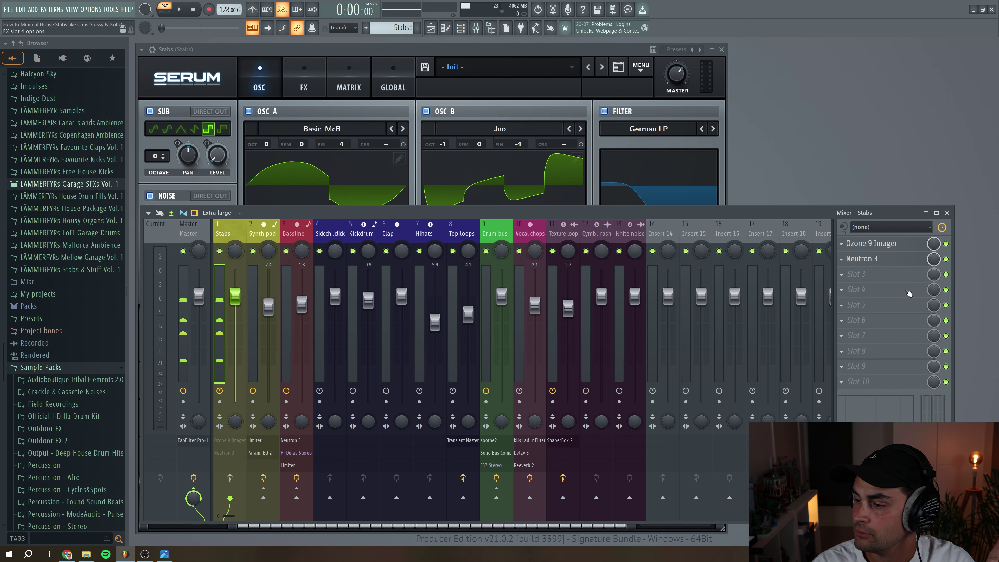
pyautogui.click(895, 247)
pyautogui.moveTo(283, 67); pyautogui.dragTo(395, 60)
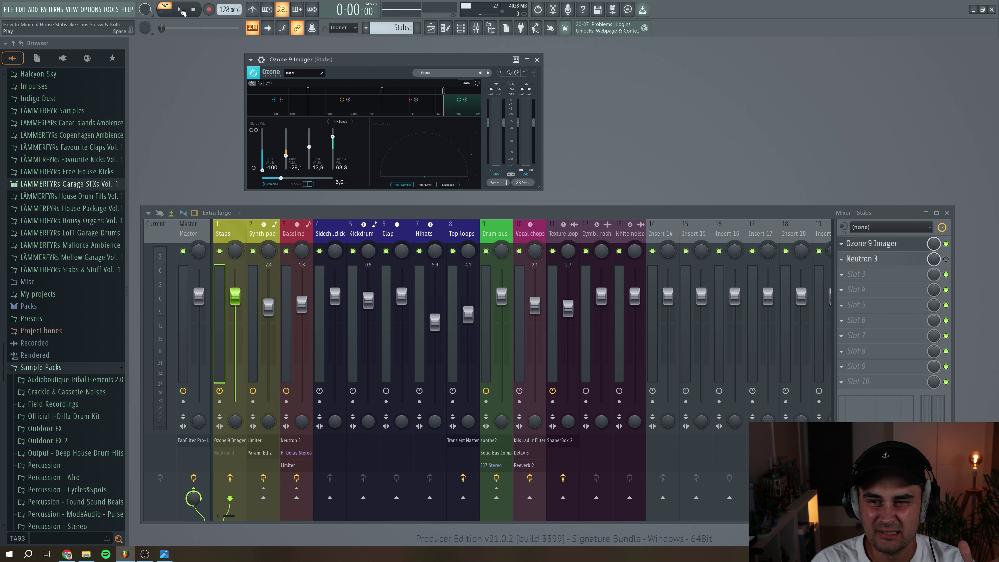
# Step: Compare the Imager's stereo widening against mono during playback, then rewind to the start
pyautogui.click(181, 11)
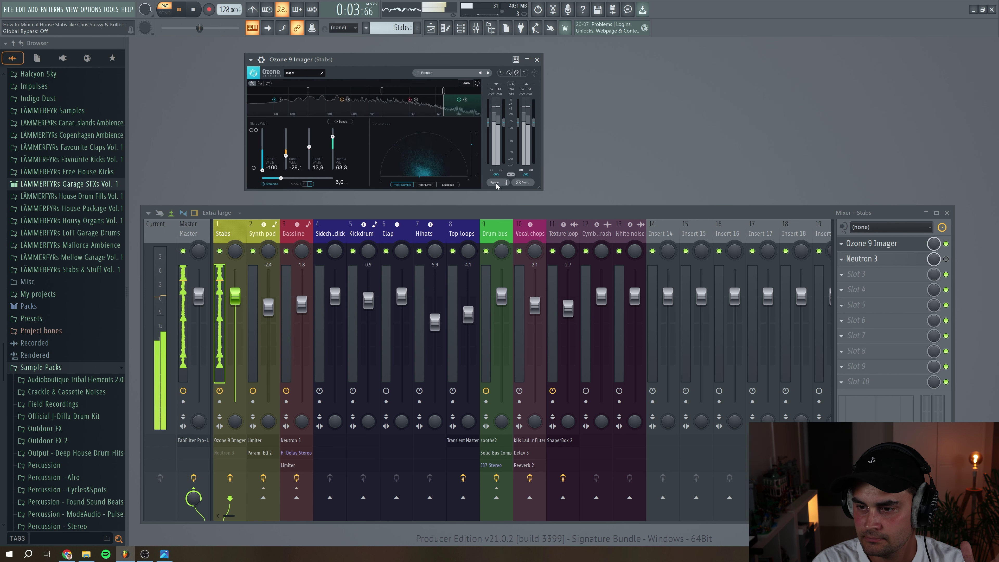
pyautogui.click(524, 183)
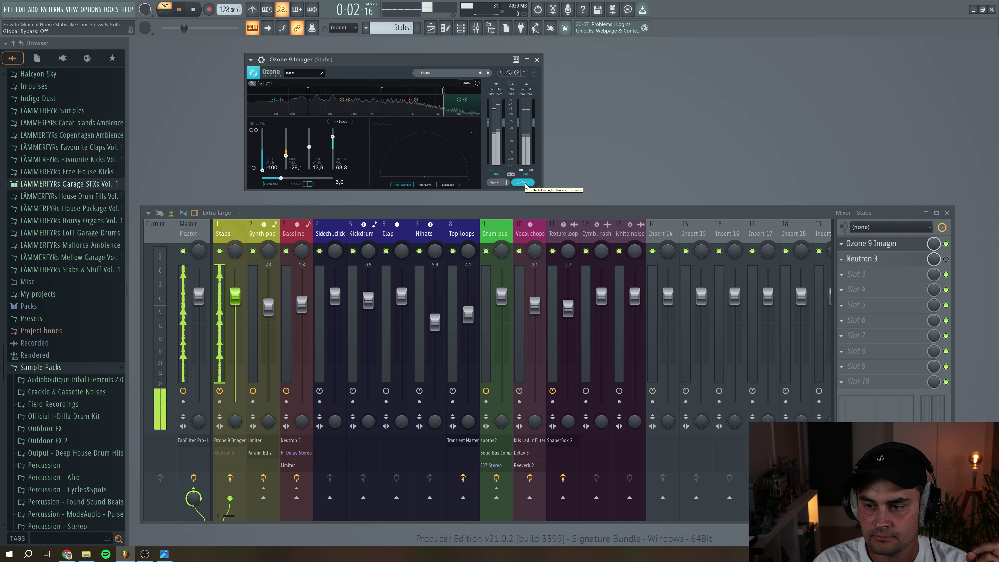
pyautogui.click(524, 183)
pyautogui.click(180, 9)
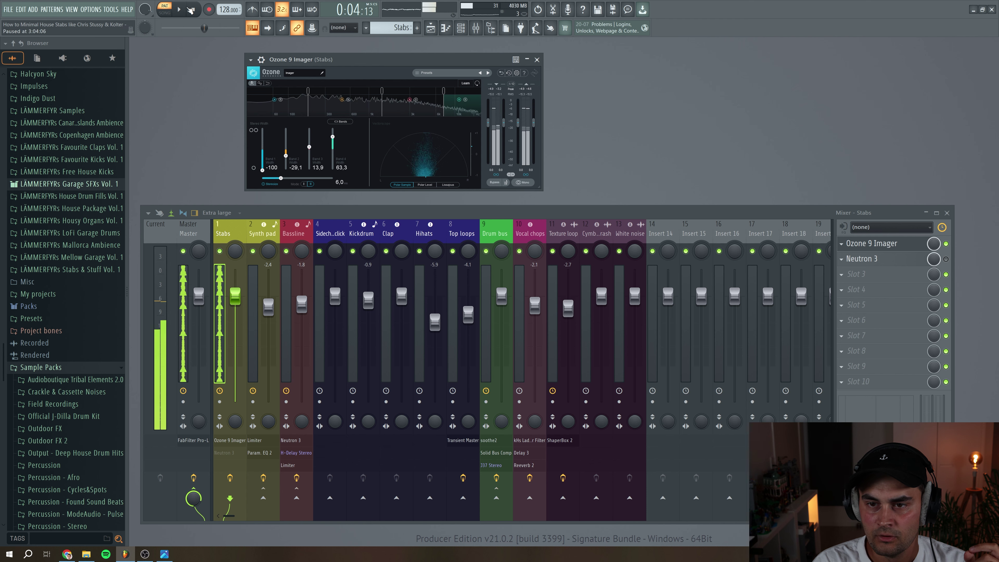
pyautogui.click(193, 9)
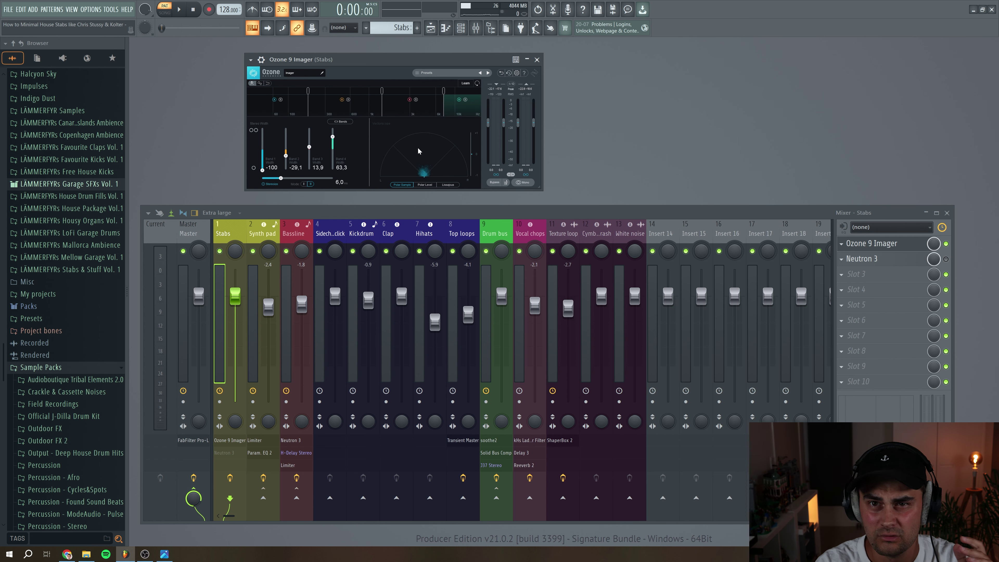
# Step: Close Ozone 9 Imager, enable Neutron 3 on the Stabs insert, and review its Transient Shaper and Exciter
pyautogui.click(901, 243)
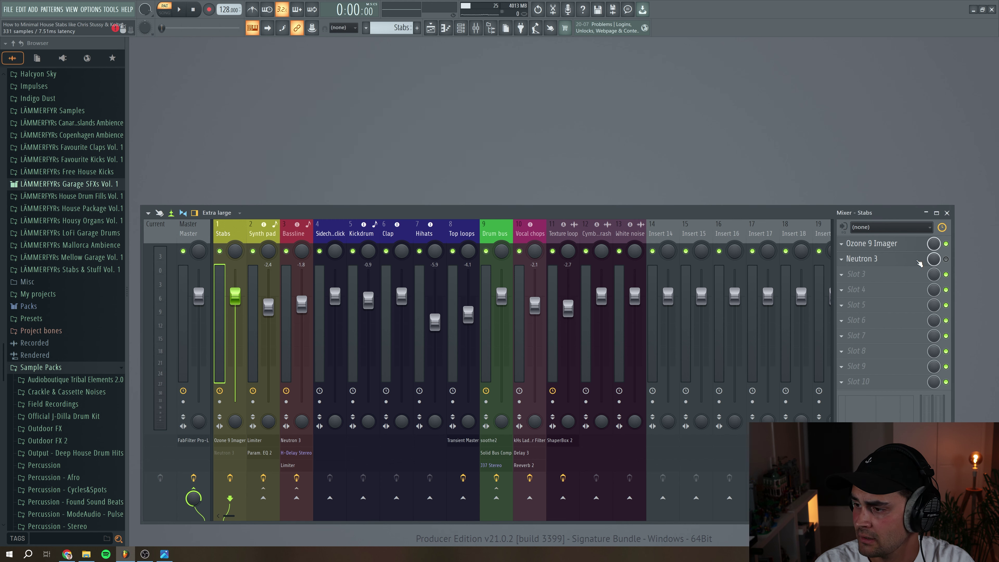
pyautogui.click(946, 258)
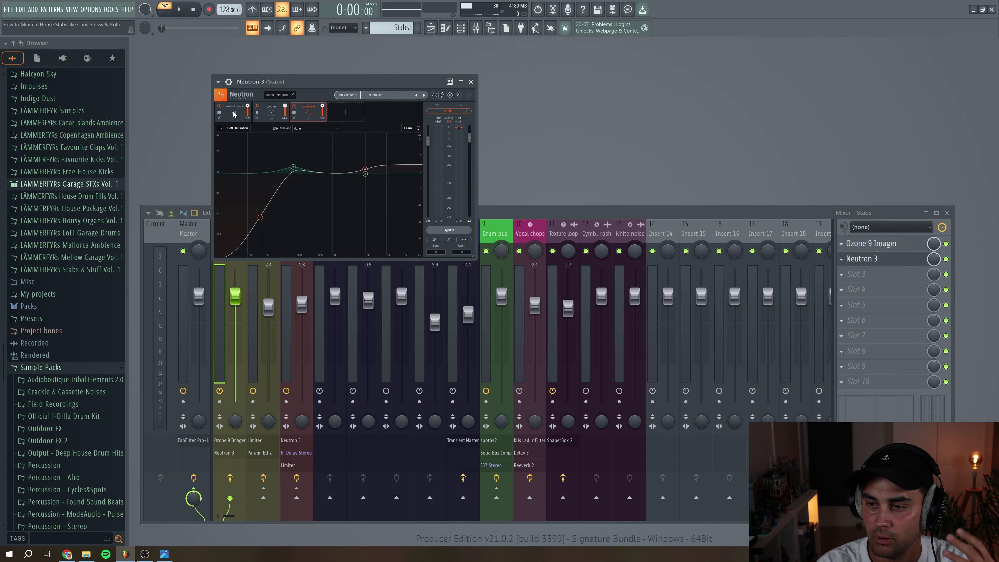
pyautogui.click(234, 114)
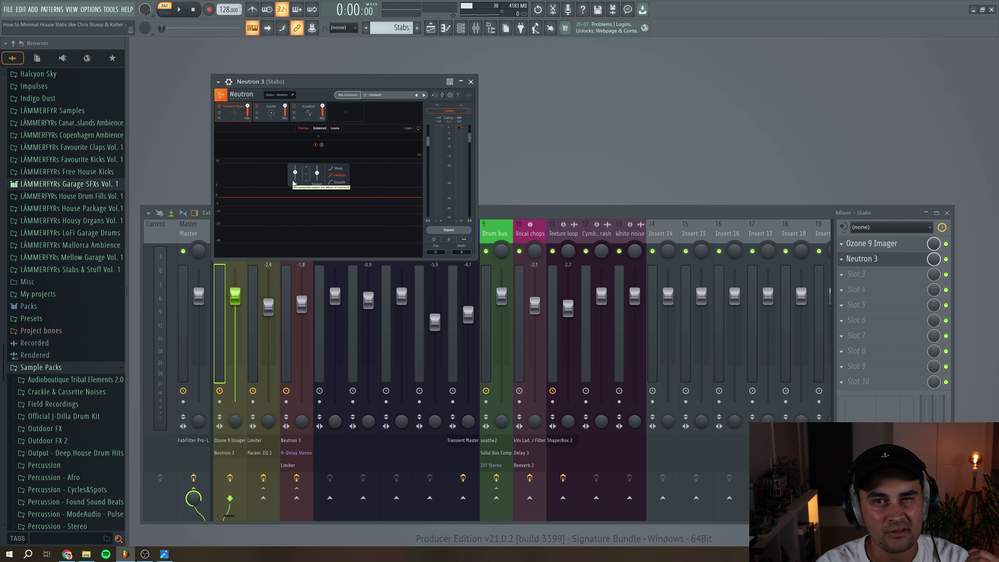
pyautogui.click(271, 113)
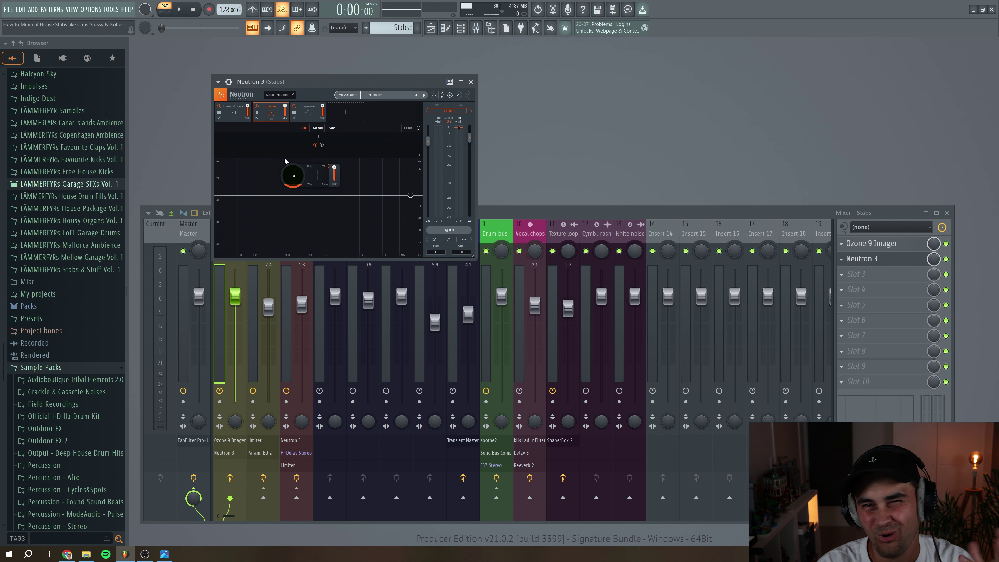
# Step: Inspect Neutron 3's low shelf, middle and high shelf EQ bands, close it and play the track
pyautogui.click(309, 111)
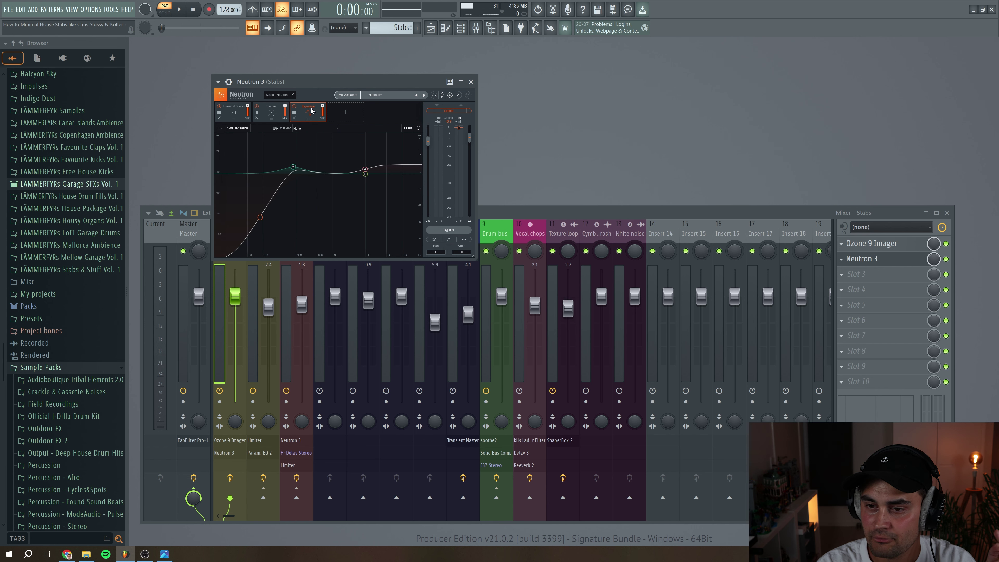
pyautogui.click(260, 218)
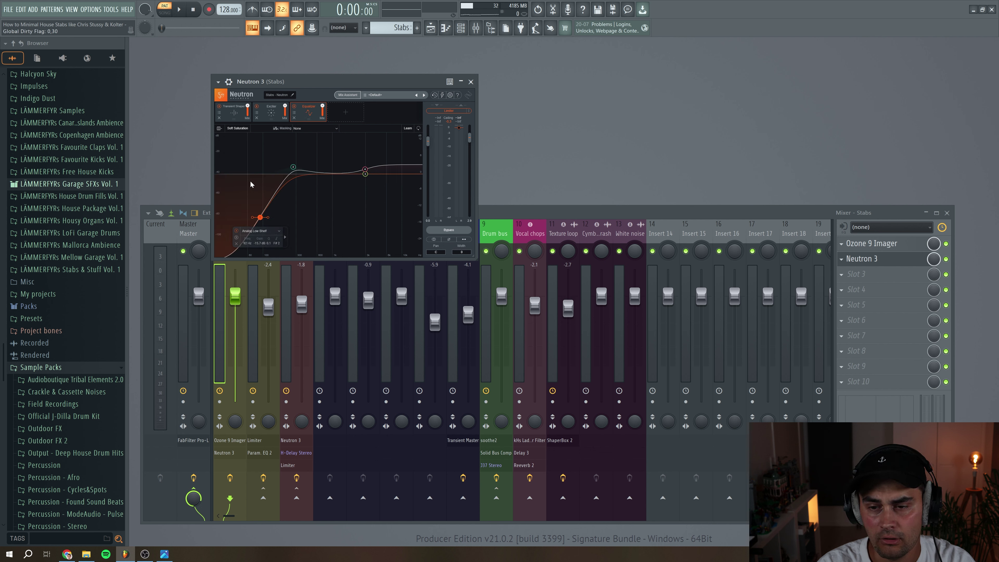
pyautogui.click(293, 166)
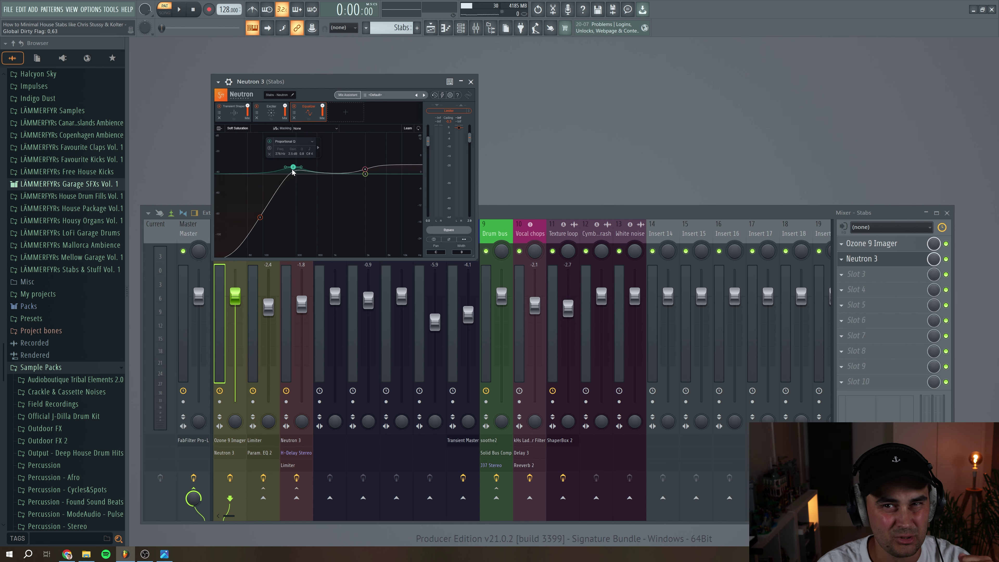
pyautogui.click(365, 170)
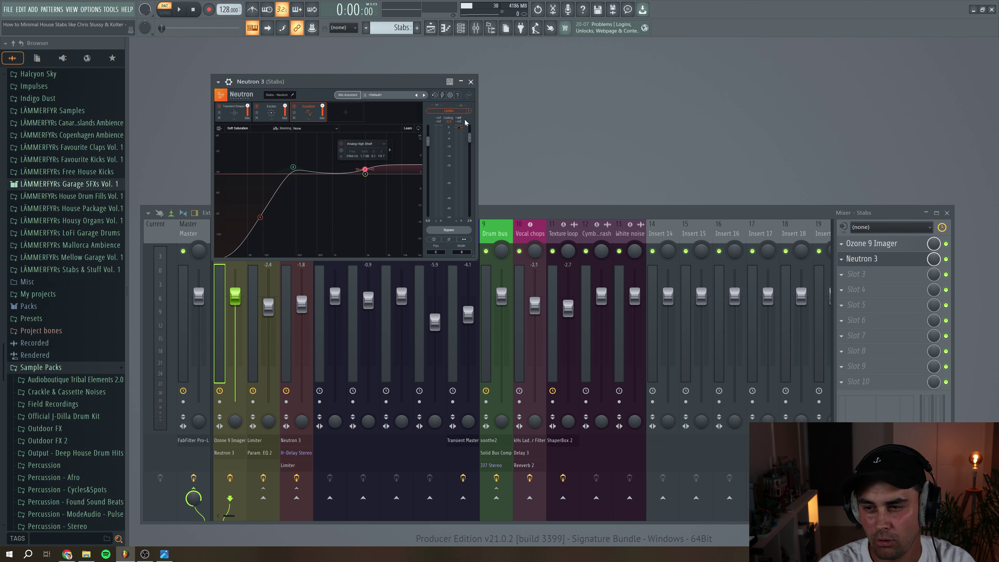
pyautogui.click(471, 81)
pyautogui.click(182, 10)
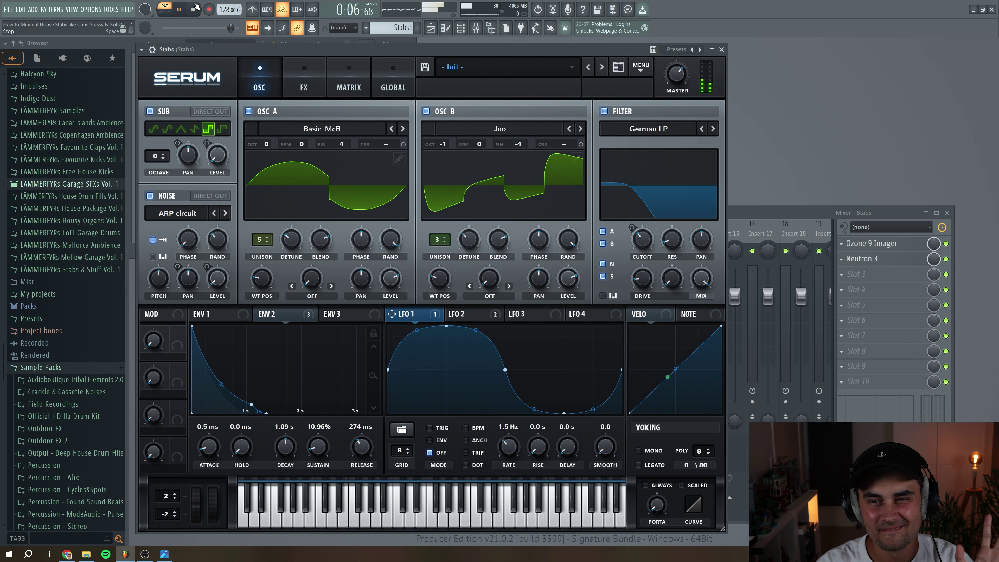
# Step: Stop playback and show Serum's modulation matrix to review its routings
pyautogui.click(195, 7)
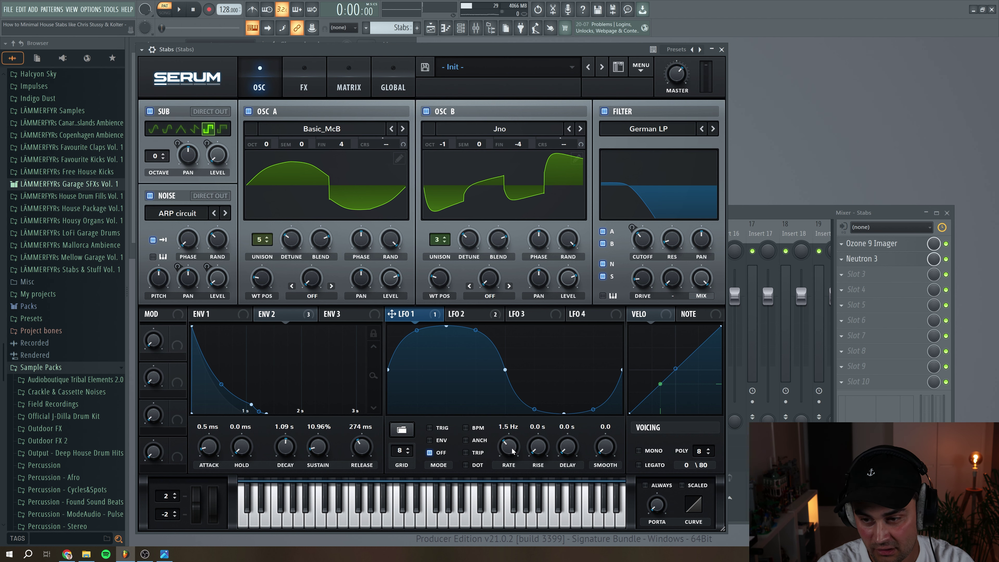
pyautogui.click(349, 87)
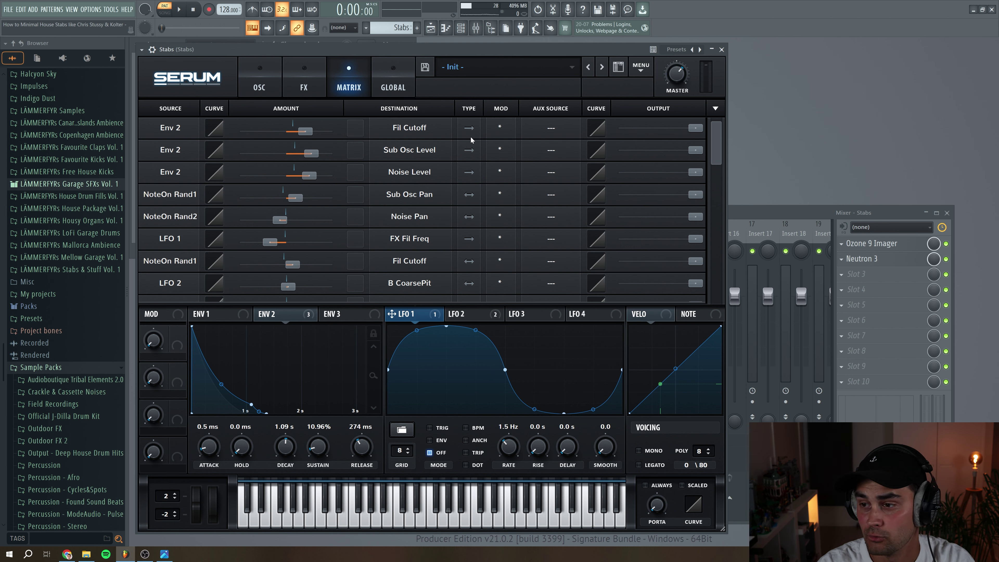
# Step: Close Serum and bring up the Stabs chord pattern in the piano roll for review
pyautogui.click(721, 50)
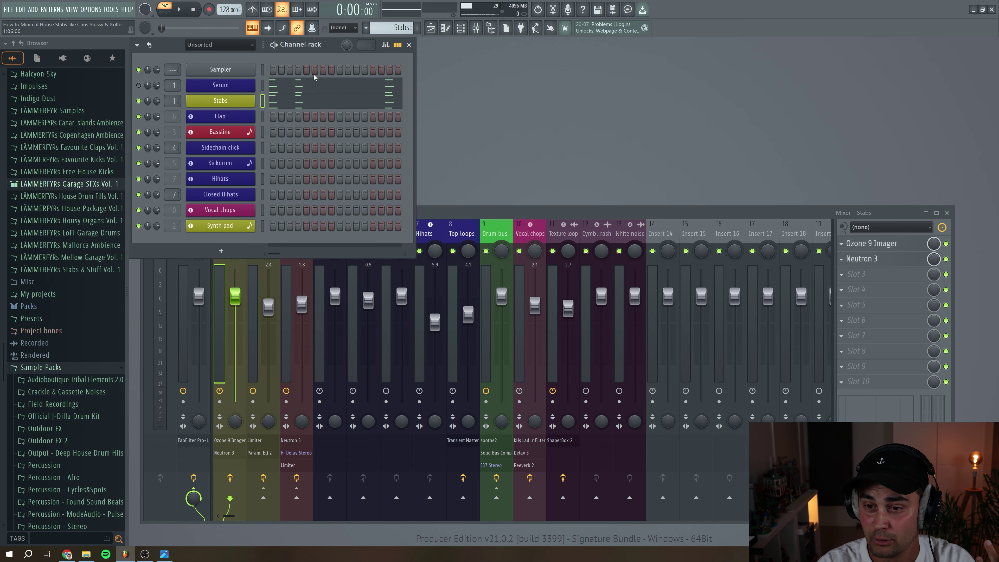
pyautogui.click(302, 101)
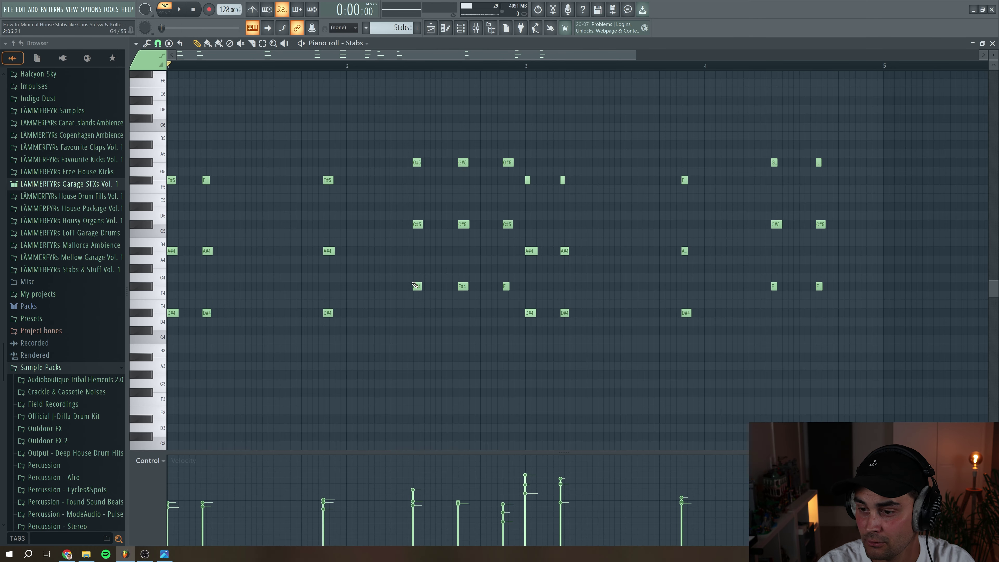